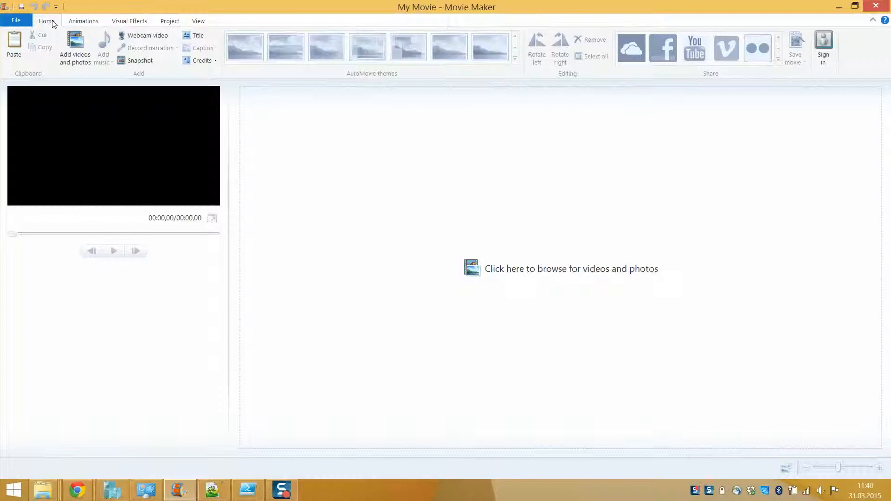
Step: Put Movie Maker and Explorer side by side, then drag both router MP4s from C:\AAA_DATA\Video into the project
key("super+Left")
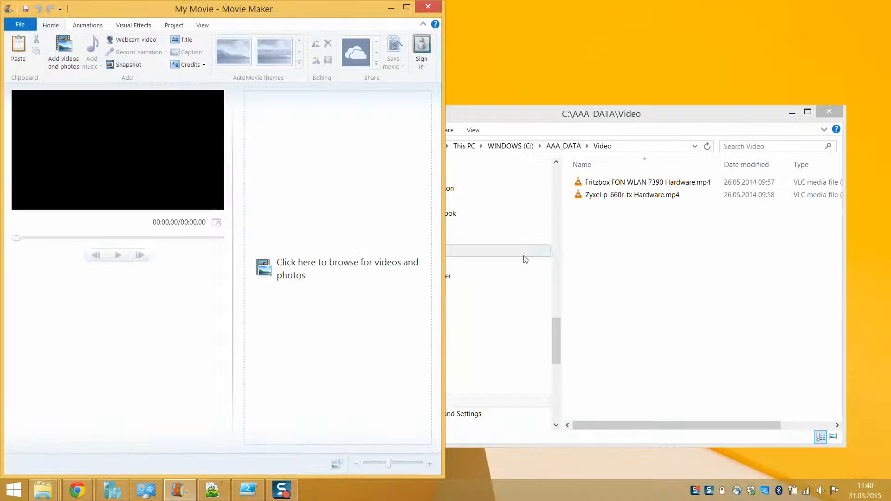
left_click(624, 251)
key("super+Right")
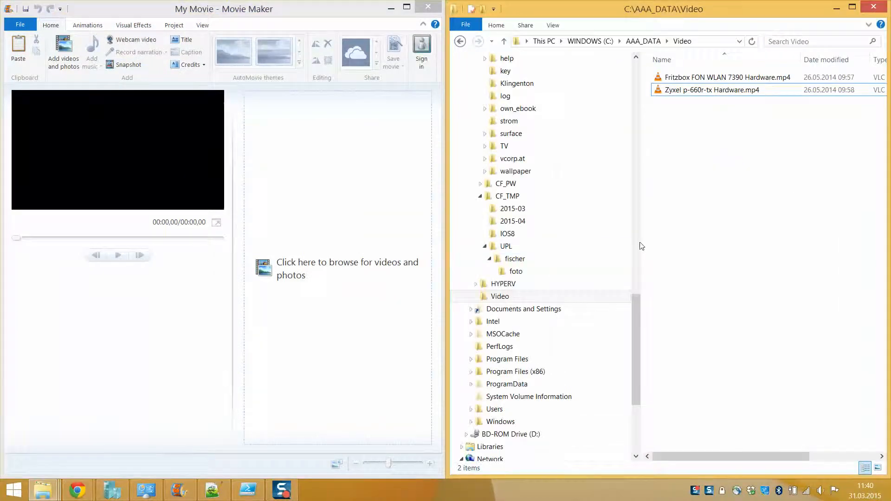
left_click_drag(641, 236, 561, 236)
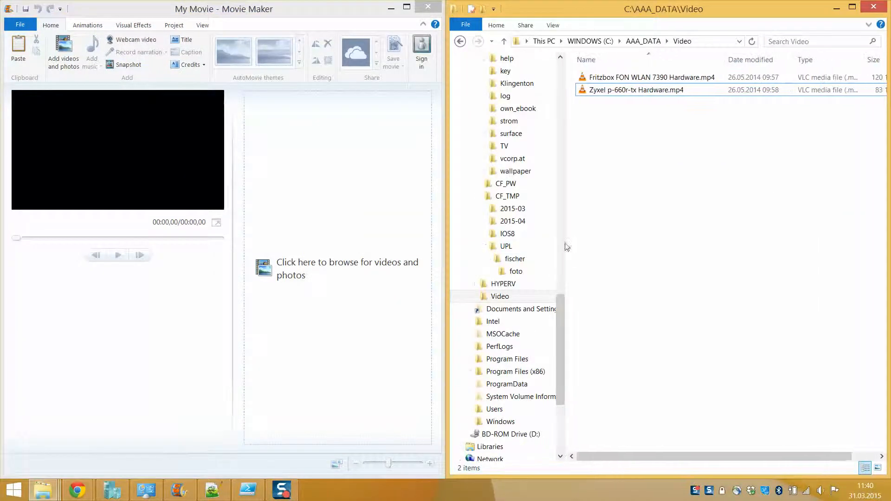
left_click_drag(697, 228, 307, 268)
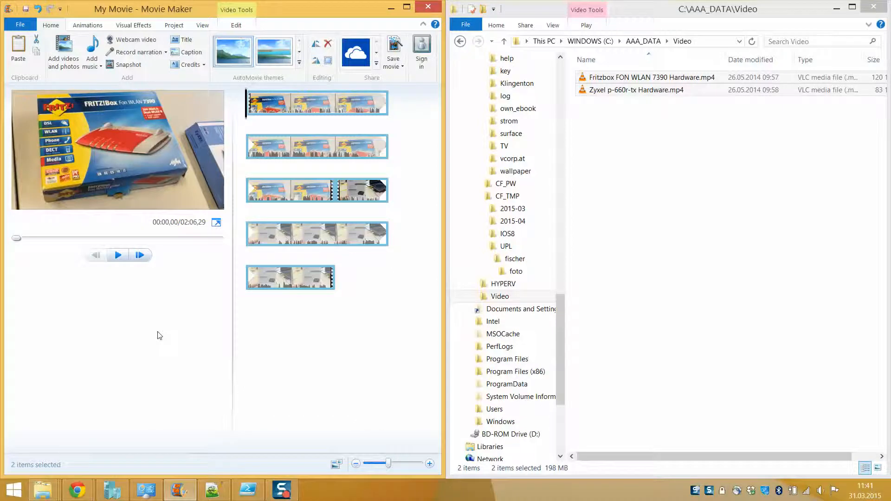
Step: Maximize Movie Maker, cancel the Add videos and photos picker, and select the Fritzbox FON WLAN 7390 clip
key("super+Up")
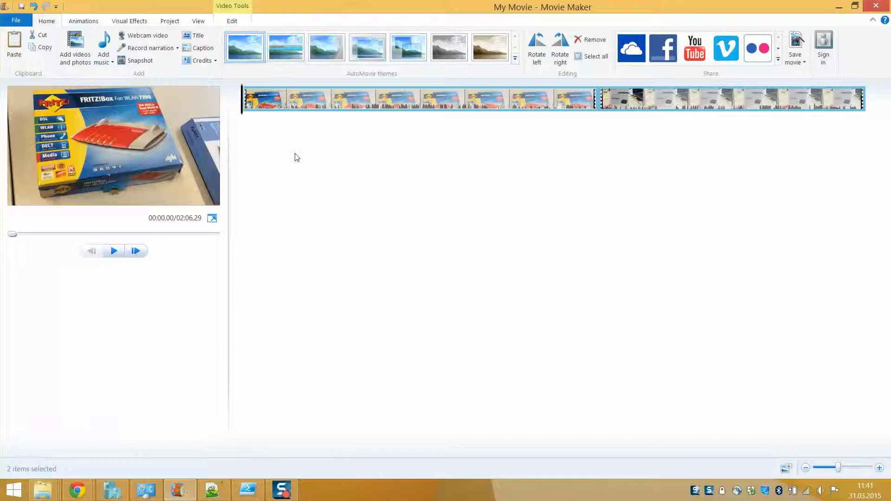
left_click(73, 60)
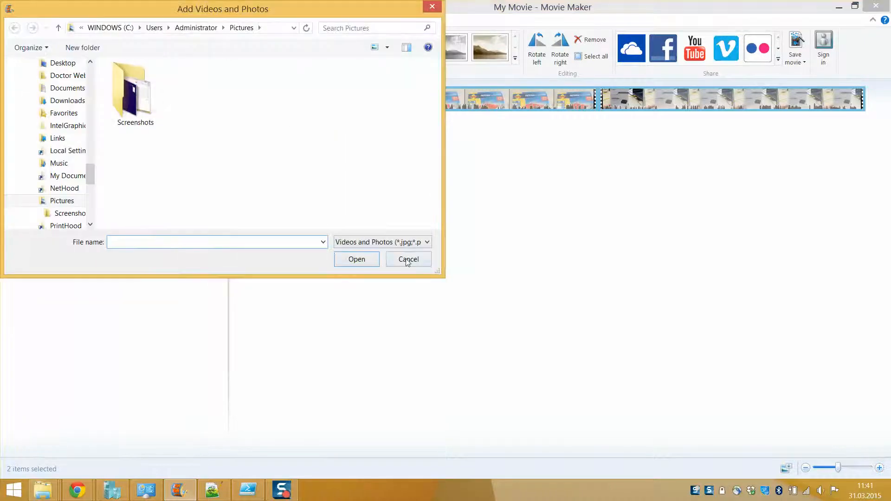
left_click(407, 261)
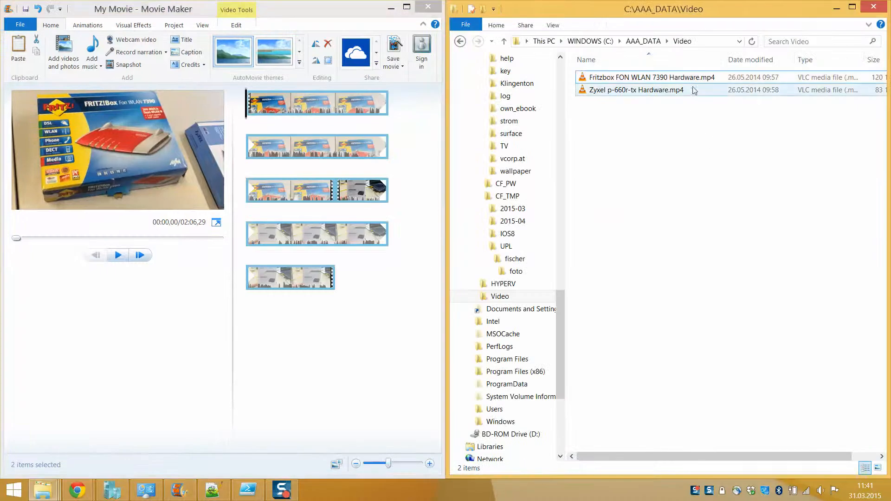
left_click(691, 79)
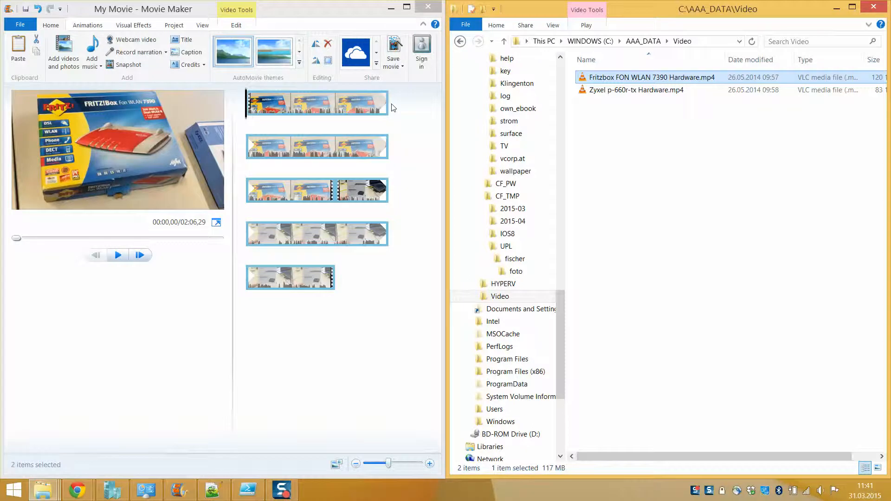
Step: Select the Fritzbox clip, preview its footage and confirm its 01:13.45 duration
left_click(298, 16)
left_click(278, 107)
mouse_move(248, 103)
left_mouse_down()
mouse_move(376, 109)
mouse_move(378, 154)
mouse_move(286, 160)
mouse_move(325, 200)
mouse_move(275, 104)
mouse_move(319, 191)
mouse_move(345, 191)
mouse_move(356, 232)
mouse_move(323, 271)
mouse_move(363, 190)
mouse_move(349, 190)
mouse_move(249, 100)
left_mouse_up()
left_click(250, 100)
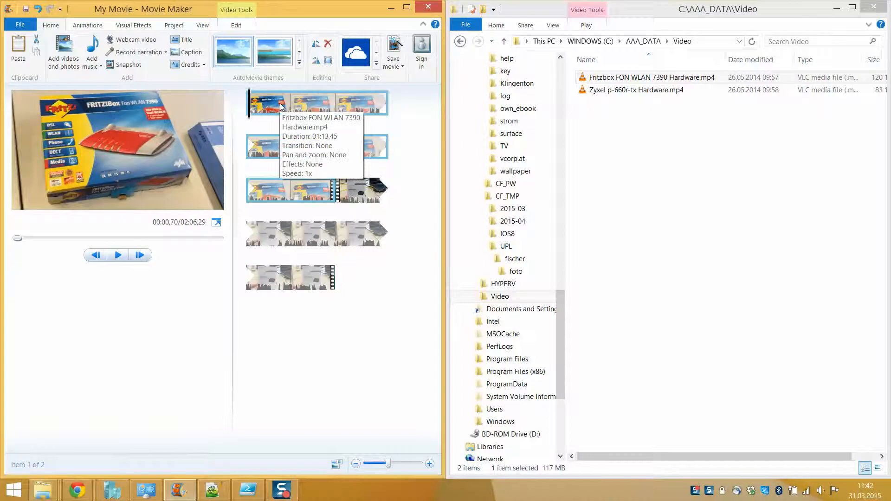
key("super+Up")
Step: Look through the context menus of both clips without changing anything
right_click(322, 99)
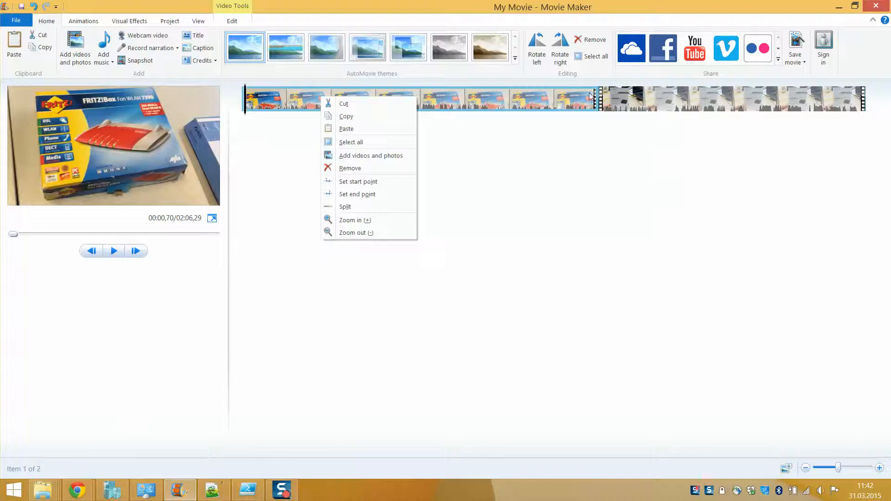
left_click(643, 97)
right_click(653, 96)
left_click(377, 102)
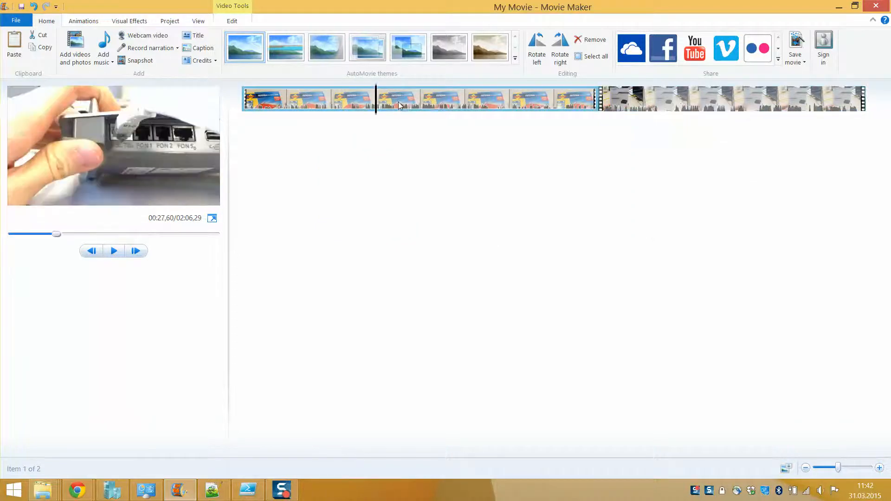
right_click(398, 103)
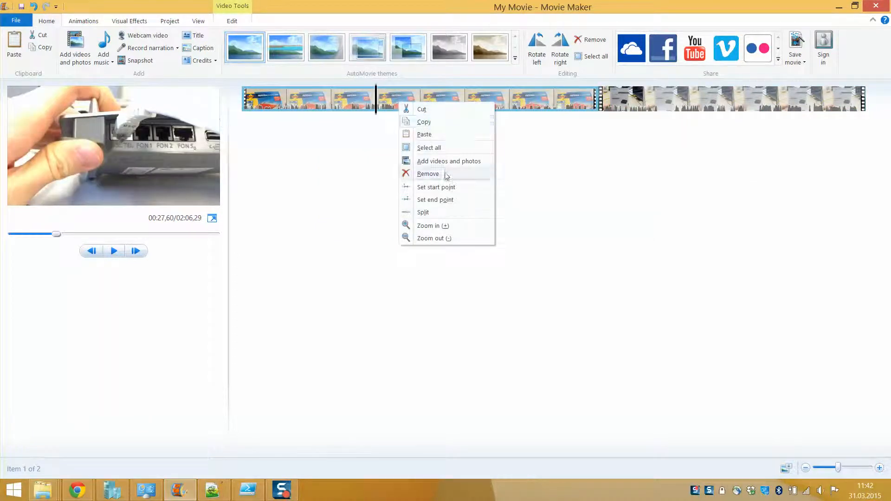
left_click(552, 172)
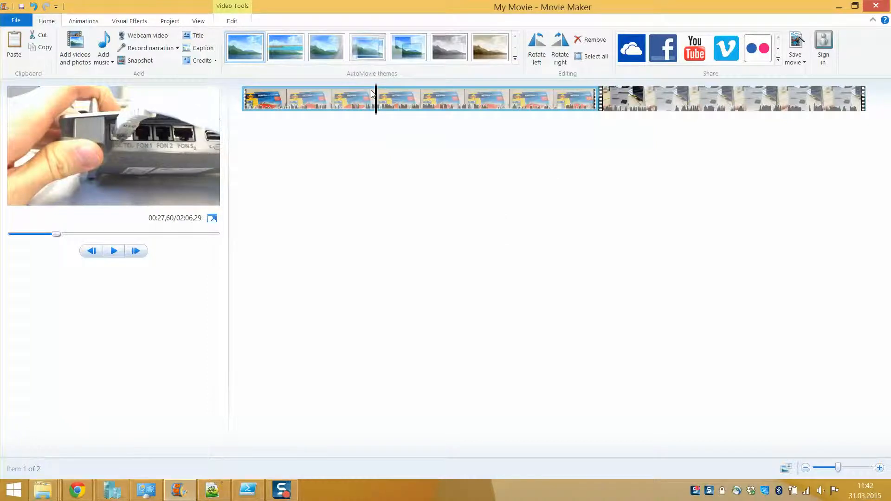
Step: Split the Fritzbox clip at 00:36.93 and check both resulting parts
left_click_drag(376, 96, 421, 100)
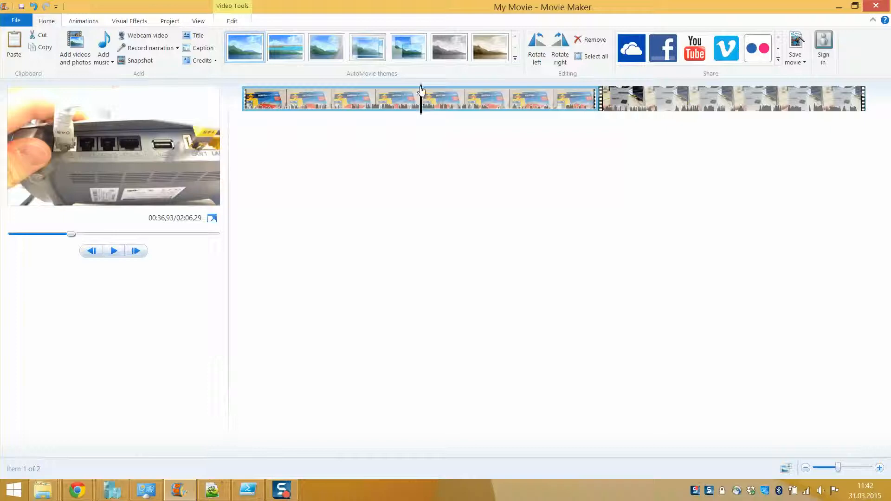
right_click(421, 89)
left_click(445, 197)
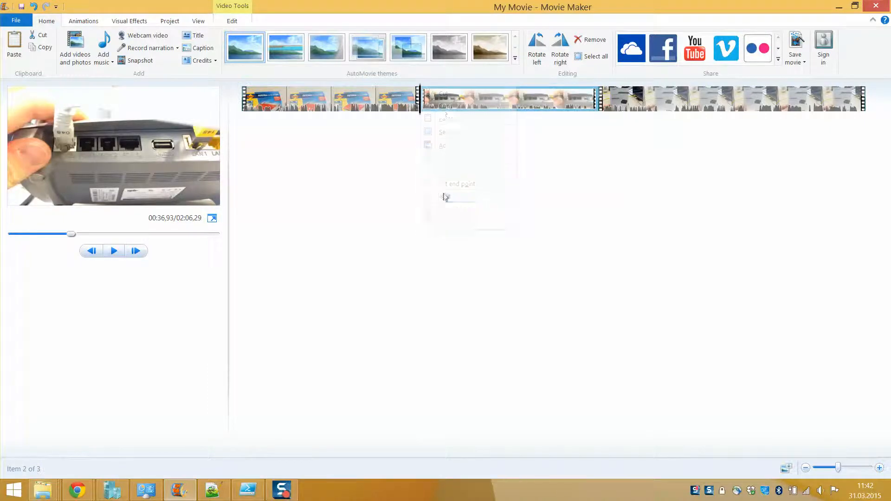
left_click(384, 96)
left_click(444, 104)
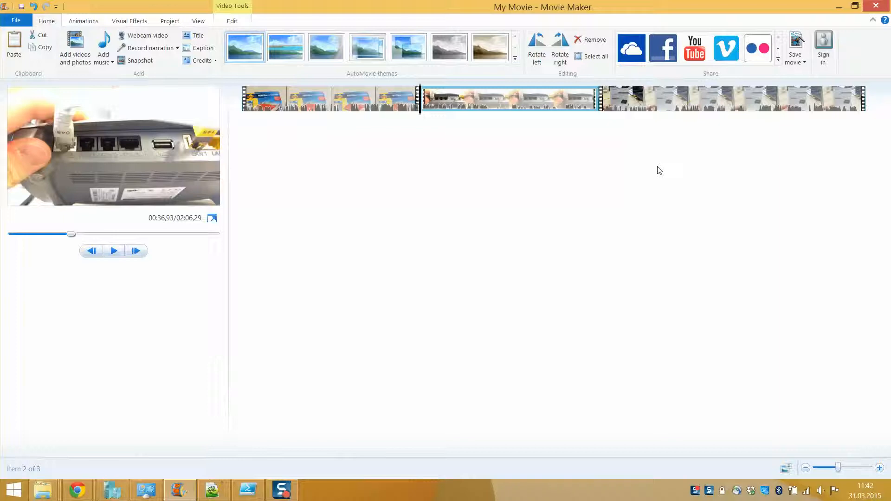
left_click(286, 102)
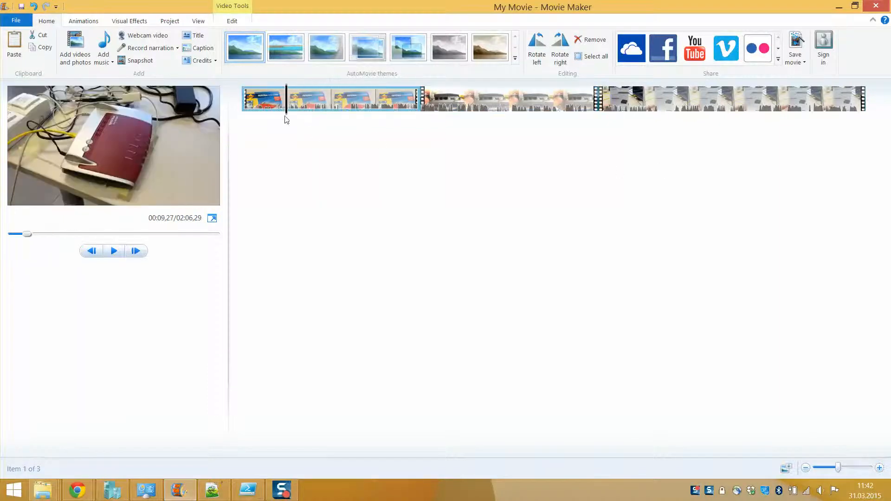
mouse_move(286, 105)
left_mouse_down()
mouse_move(408, 109)
mouse_move(278, 116)
mouse_move(246, 101)
mouse_move(401, 106)
mouse_move(353, 126)
mouse_move(277, 113)
left_mouse_up()
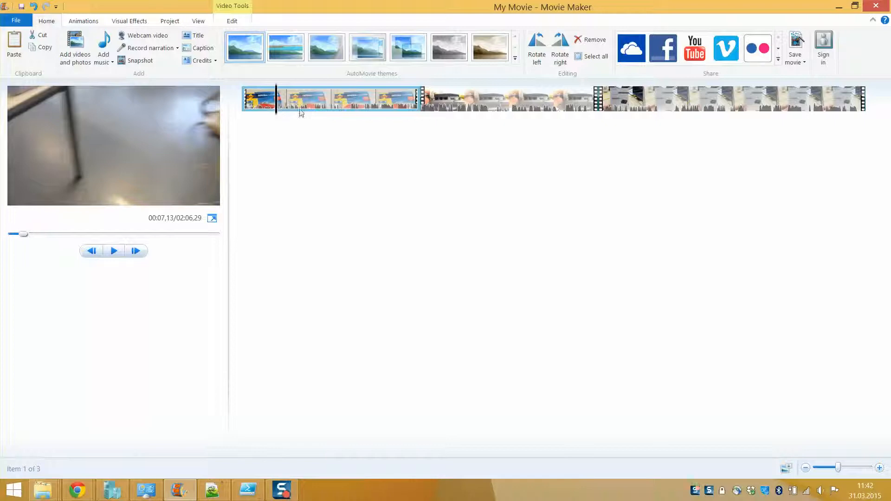
left_click(273, 106)
left_click_drag(243, 100, 371, 100)
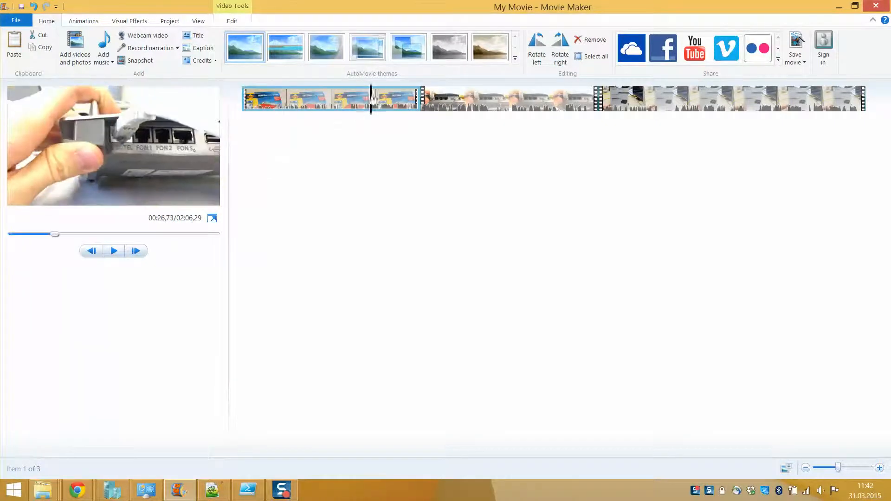
left_click(244, 122)
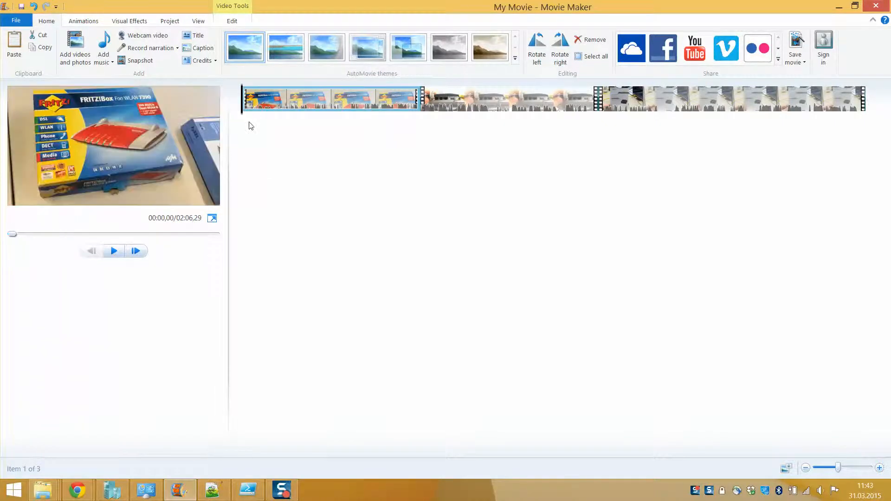
left_click(114, 250)
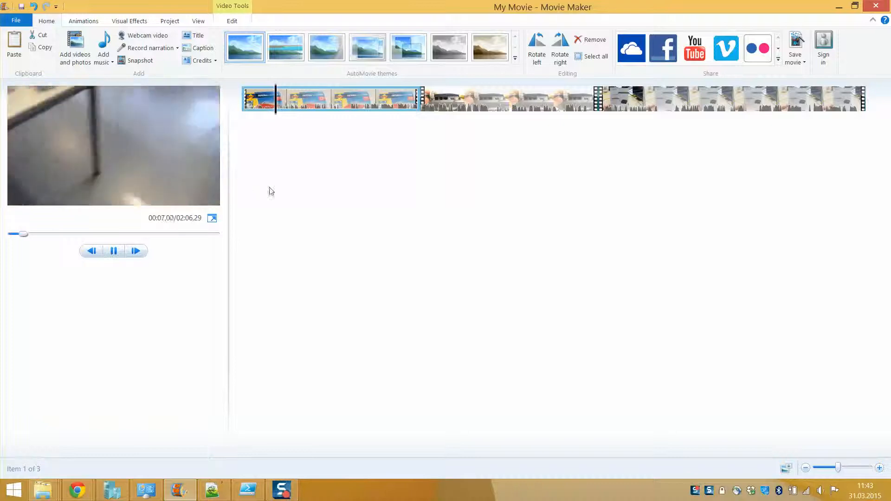
left_click(114, 251)
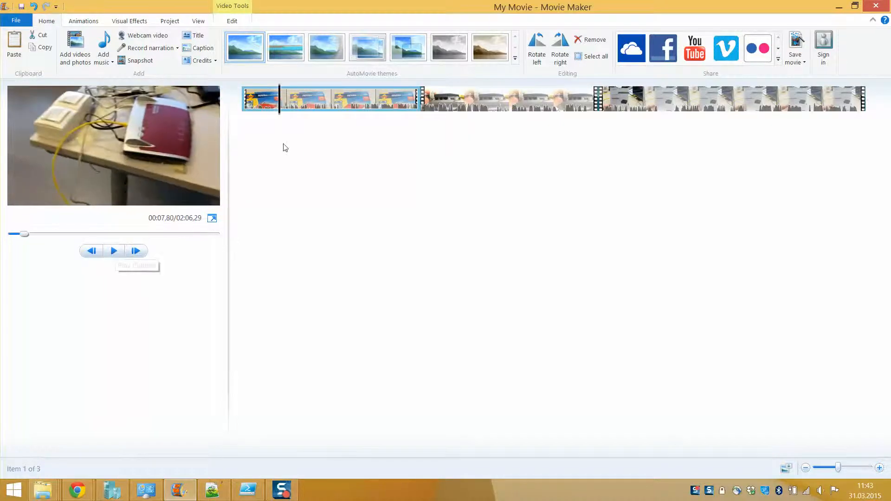
Step: Split the Fritzbox clip at 00:07.80 and try moving the short opening piece
right_click(279, 97)
left_click(308, 204)
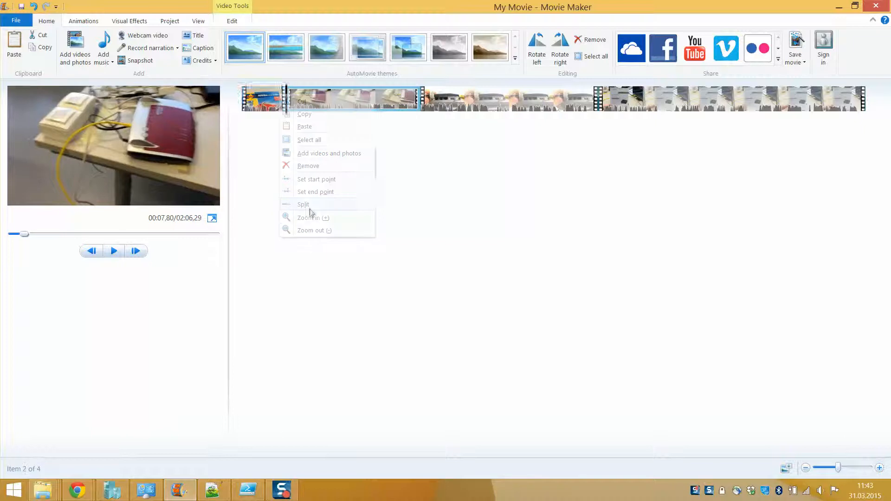
left_click(260, 102)
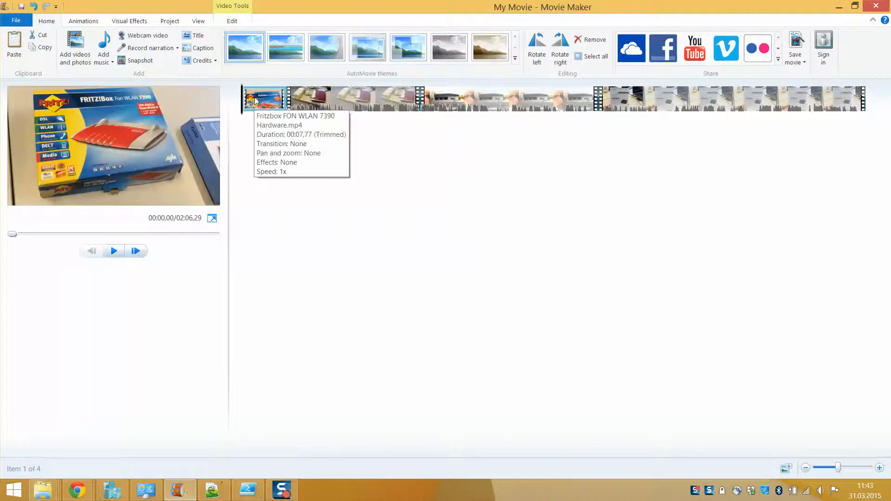
mouse_move(257, 100)
left_mouse_down()
mouse_move(583, 101)
mouse_move(257, 105)
left_mouse_up()
Step: Copy and paste the opening piece, delete the duplicate, then remove the 7.77-second opening piece
right_click(256, 105)
left_click(280, 123)
right_click(284, 106)
left_click(306, 132)
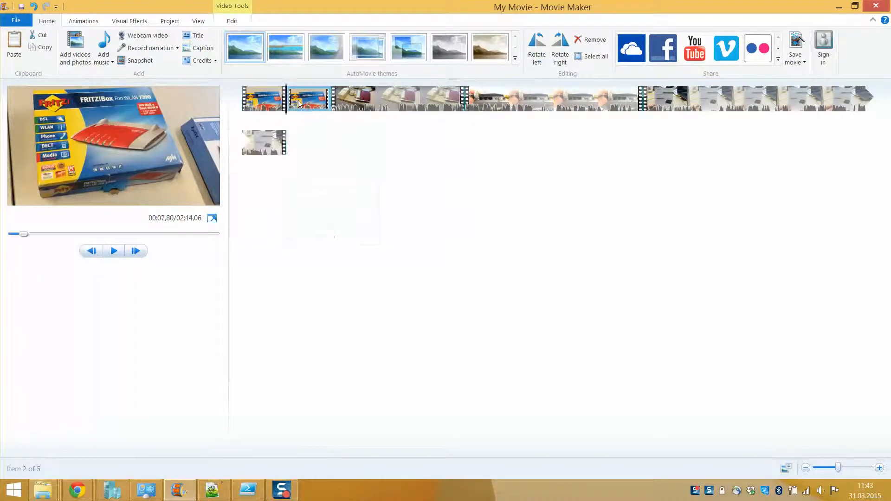
right_click(300, 102)
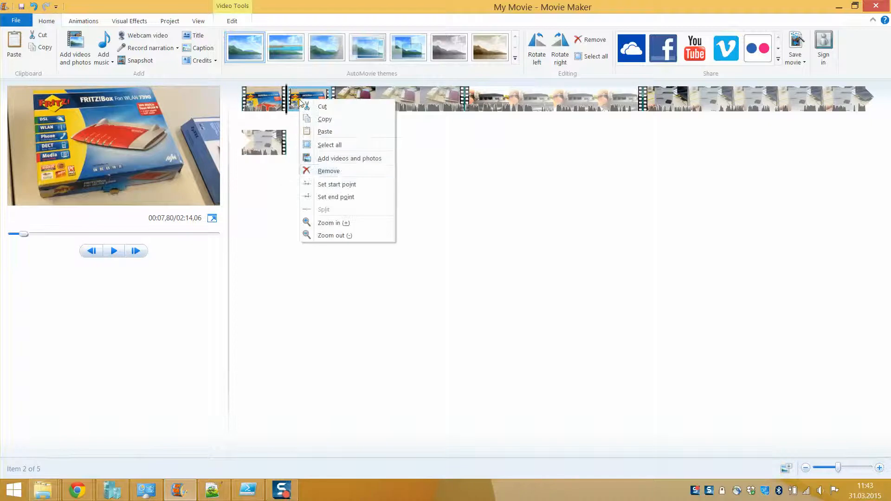
left_click(336, 171)
right_click(263, 100)
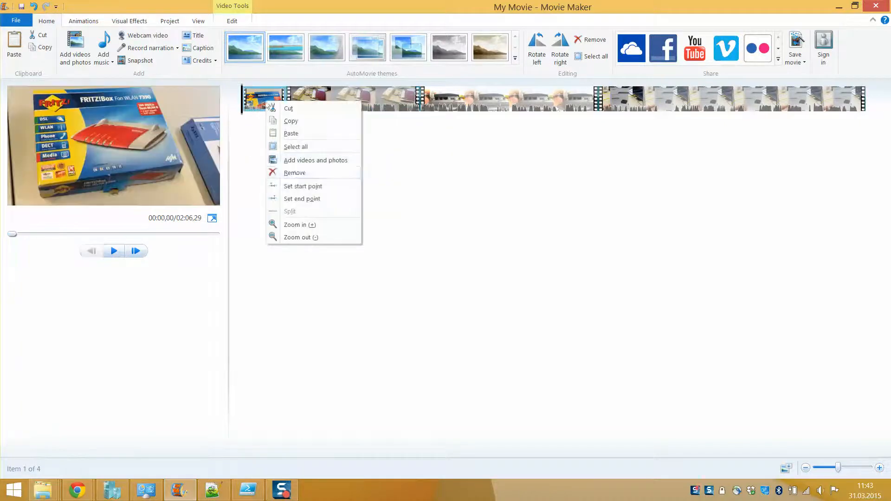
left_click(297, 171)
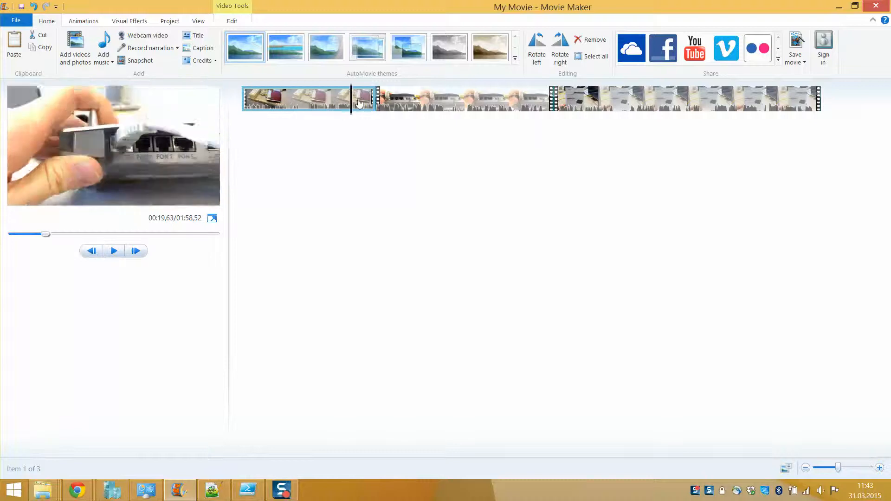
Step: Scrub through the three clips, from about 00:17.97 into the third clip and back to the start
left_click(382, 100)
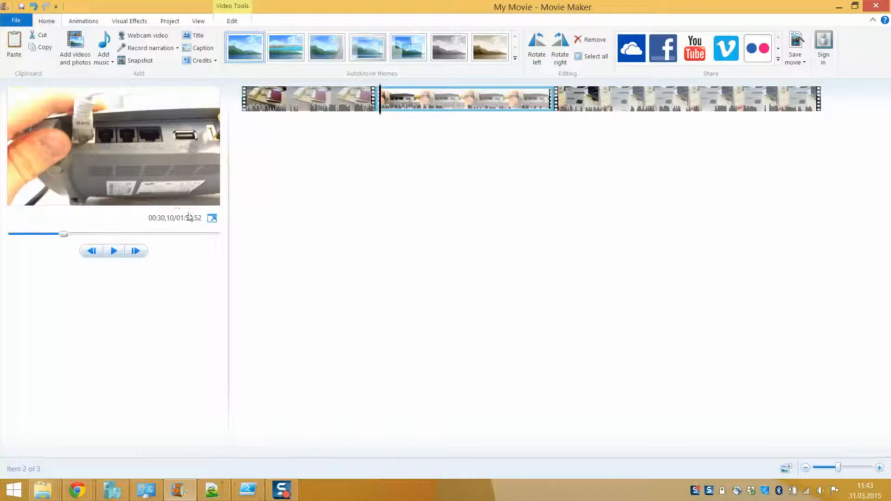
mouse_move(64, 234)
left_mouse_down()
mouse_move(203, 238)
mouse_move(45, 236)
mouse_move(193, 232)
mouse_move(75, 243)
mouse_move(81, 237)
left_mouse_up()
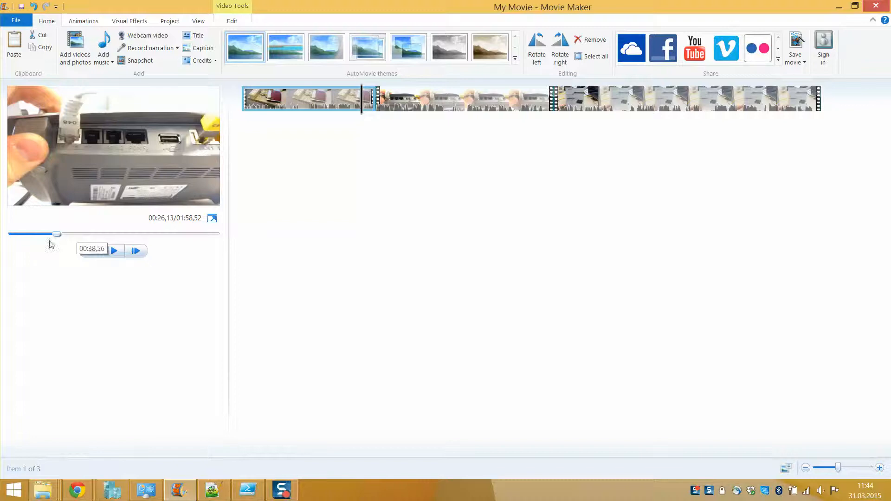
mouse_move(56, 236)
left_mouse_down()
mouse_move(169, 239)
mouse_move(42, 238)
left_mouse_up()
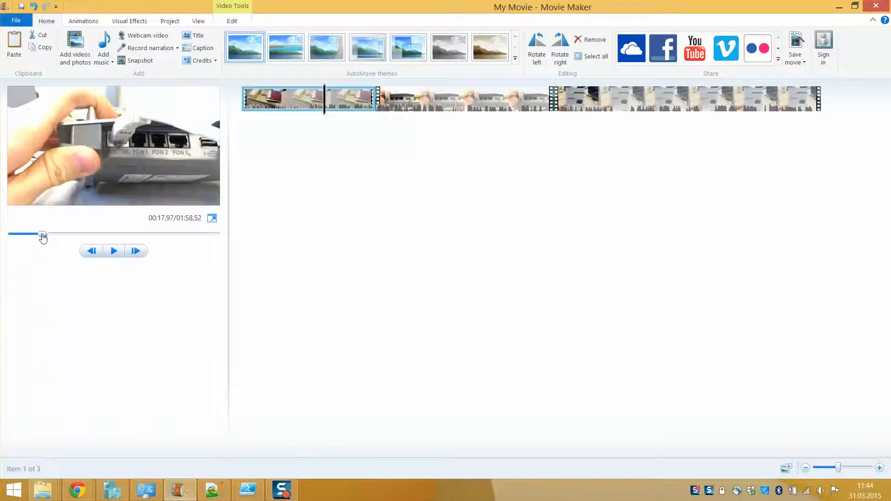
left_click(354, 95)
left_click_drag(356, 98, 699, 104)
left_click_drag(536, 106, 203, 116)
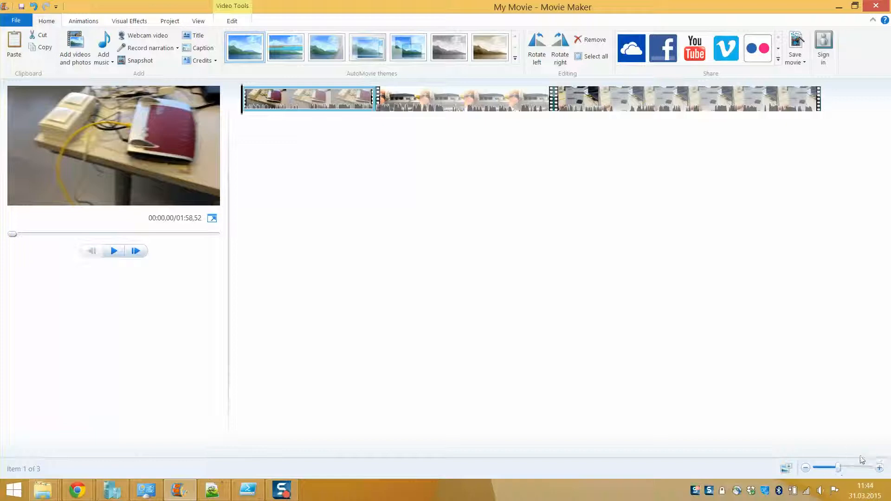
Step: Enlarge the storyboard to its largest frames using the zoom slider and + button
left_click_drag(839, 471, 875, 468)
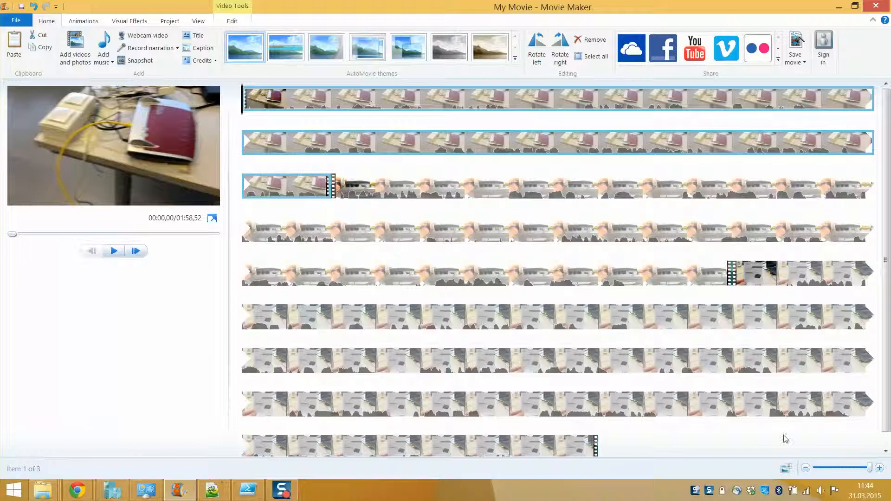
left_click_drag(872, 467, 832, 471)
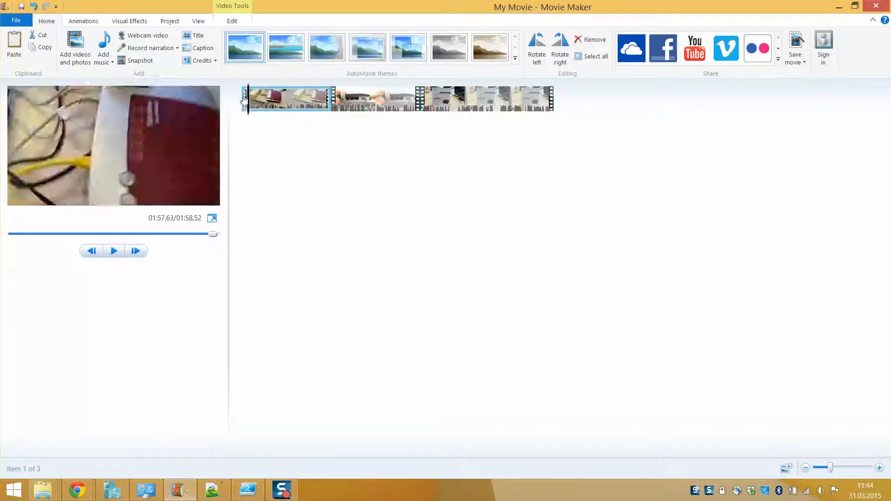
left_click(880, 468)
left_click(880, 468)
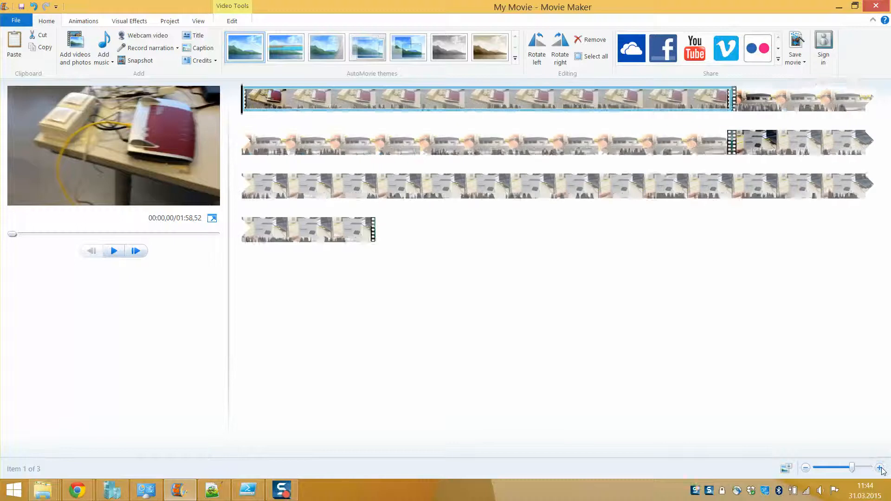
left_click(880, 468)
left_click(880, 468)
left_click(880, 468)
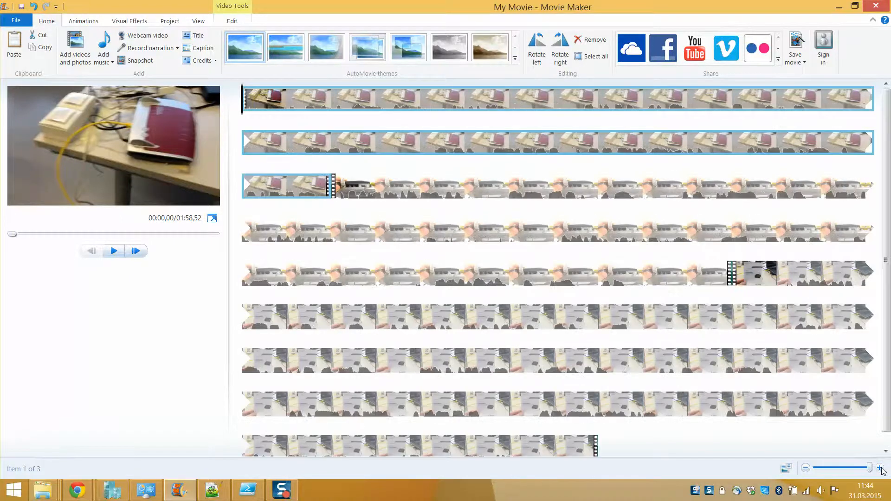
Step: Scrub playback from about 00:29 to 01:05, then select the first clip
left_click(333, 187)
left_click_drag(333, 187, 763, 406)
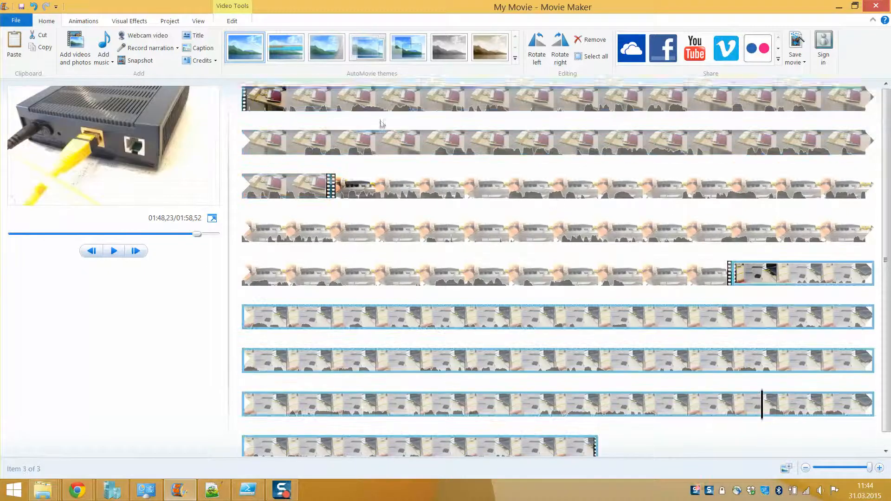
left_click(244, 97)
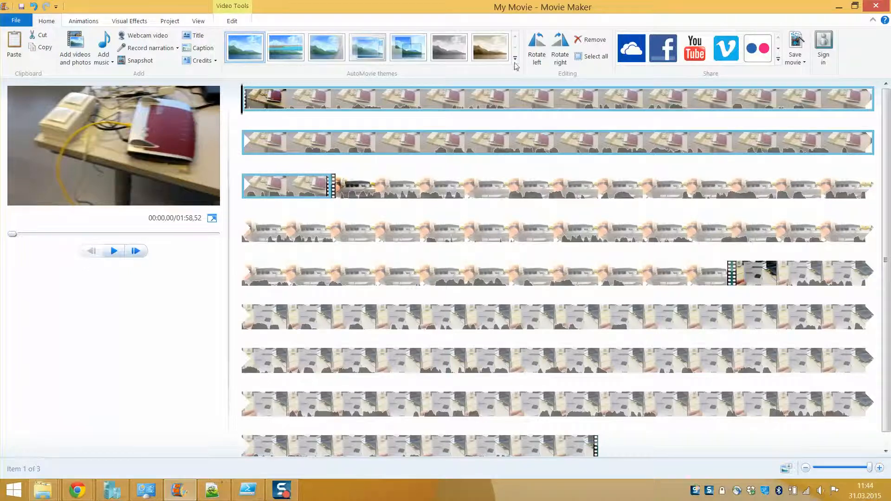
left_click(481, 51)
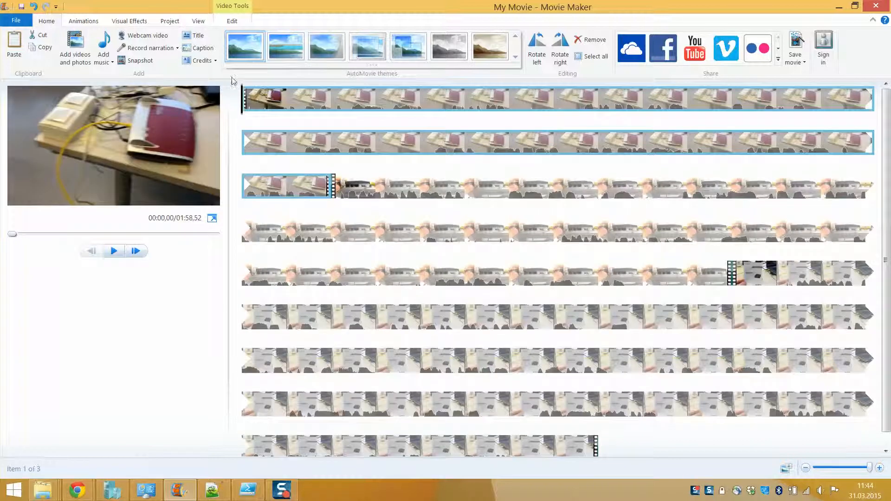
Step: Add an opening title 'This is my first hardware movie' with a Cinematic animation effect
left_click(195, 36)
key("ctrl+a")
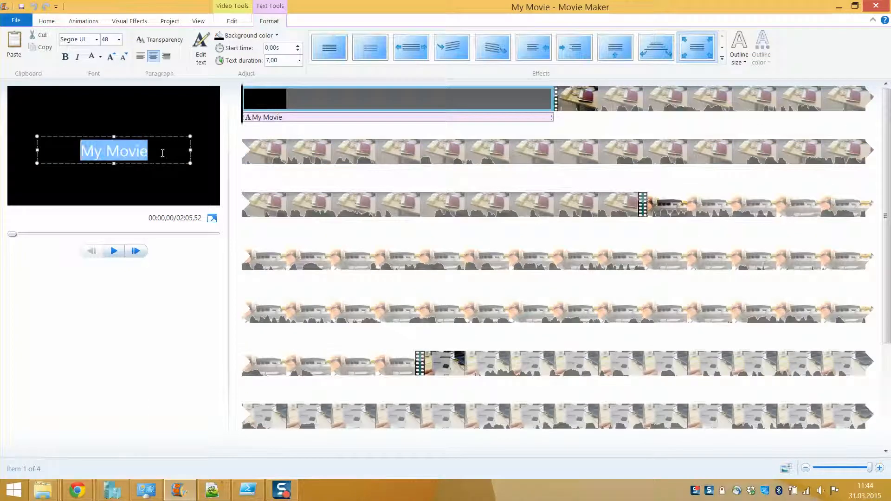
type("Thi")
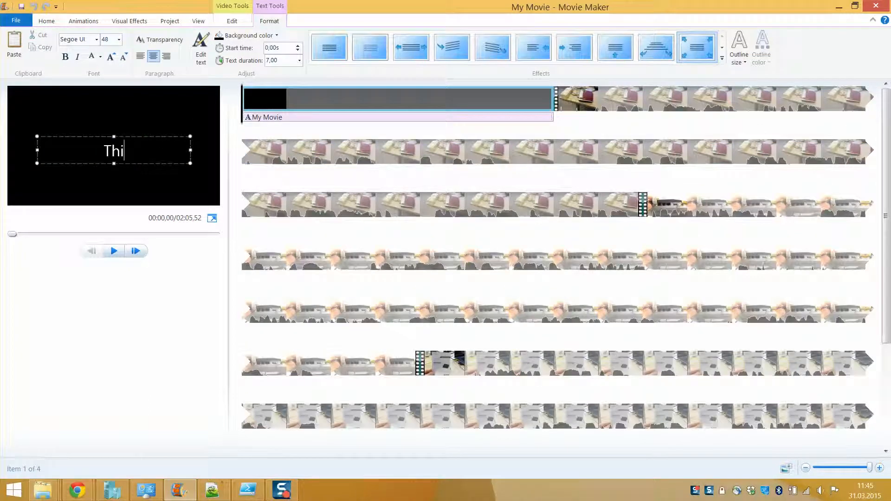
type("s is my ")
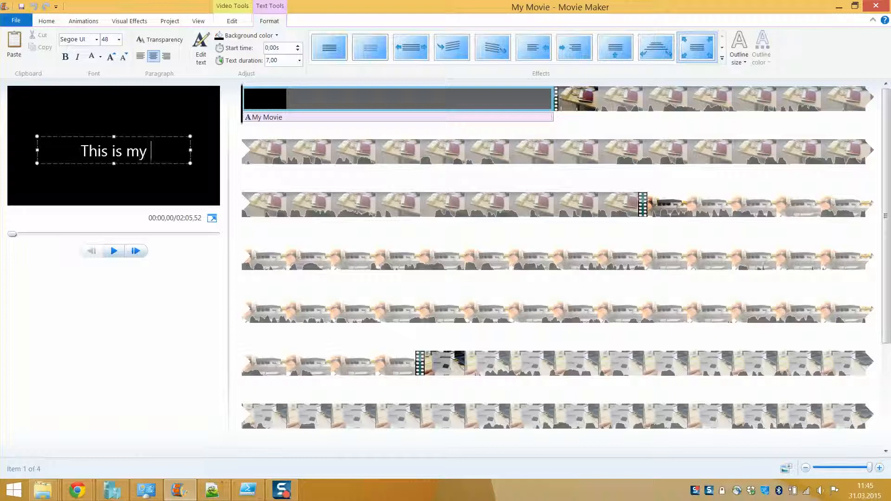
type("first hard")
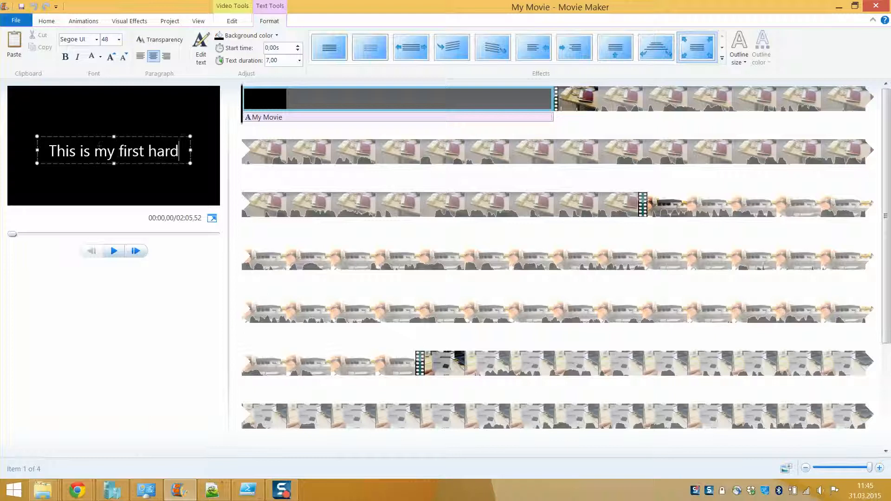
type("ware movie")
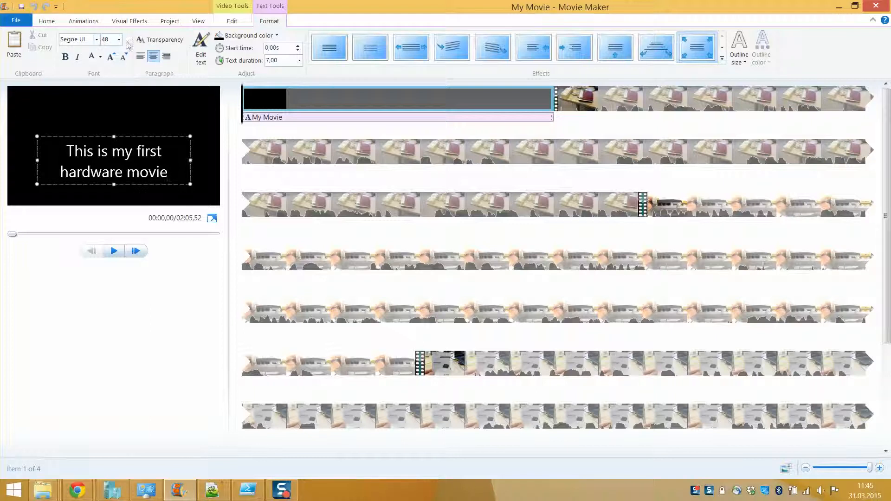
left_click(723, 58)
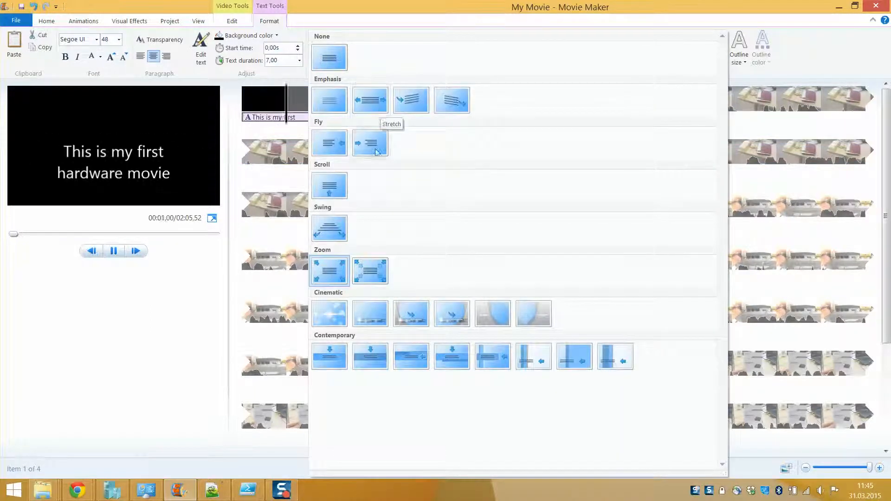
left_click(332, 326)
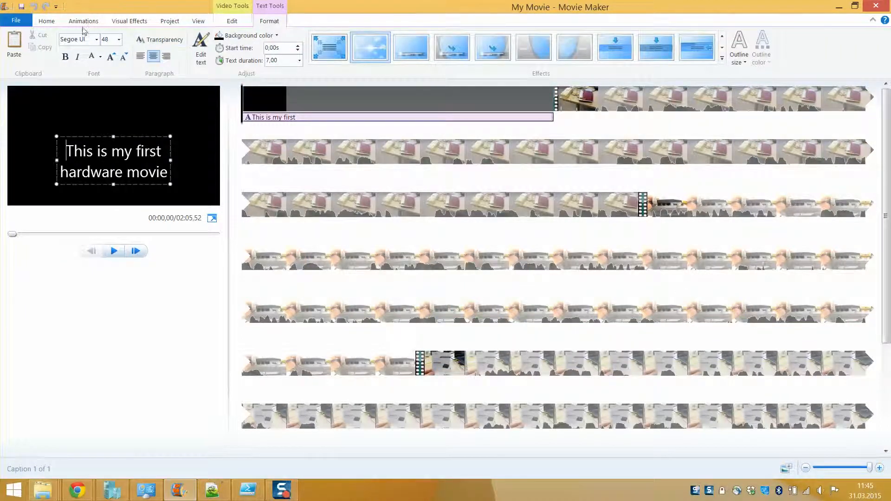
left_click(47, 20)
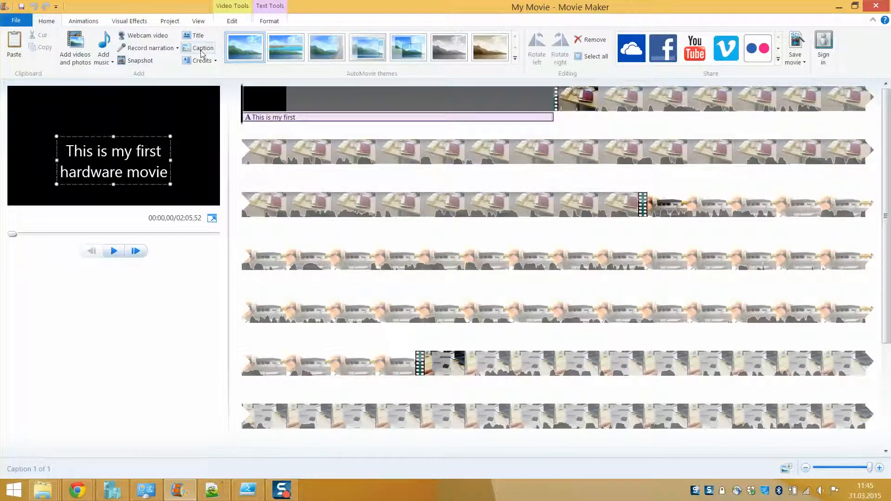
Step: Add a Credits clip listing two contributors' names on separate lines, then preview the ending
left_click(216, 62)
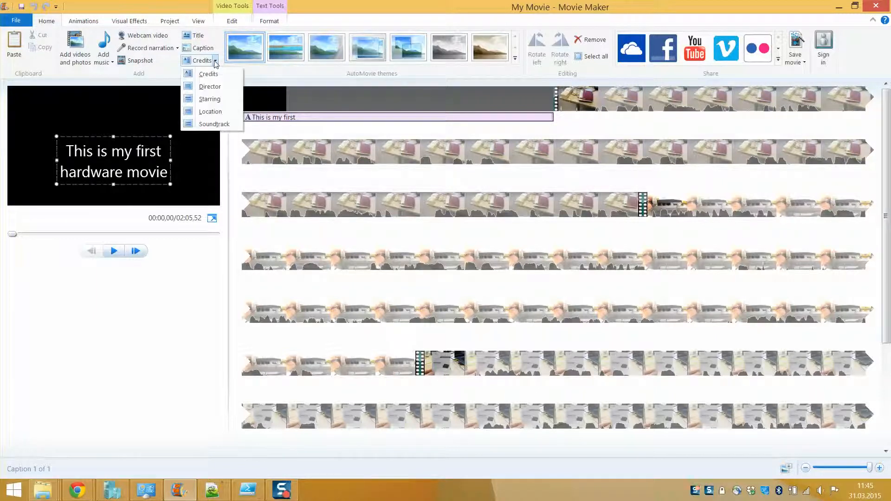
left_click(209, 73)
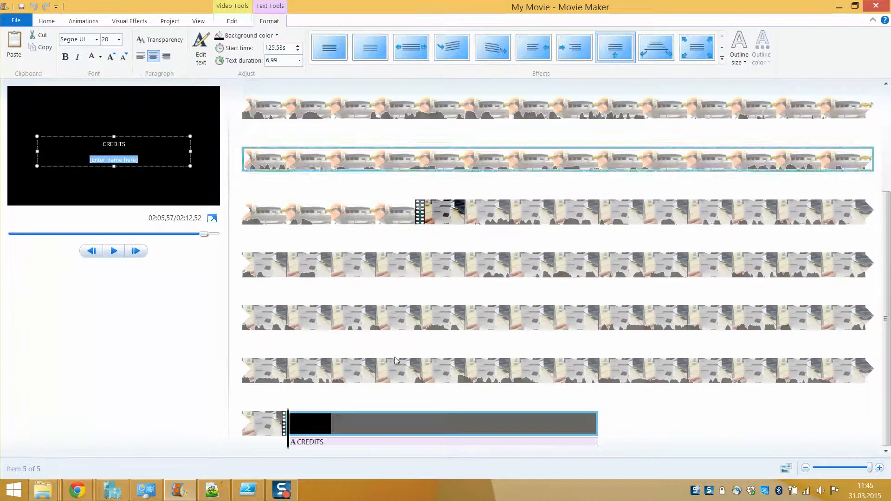
left_click(310, 444)
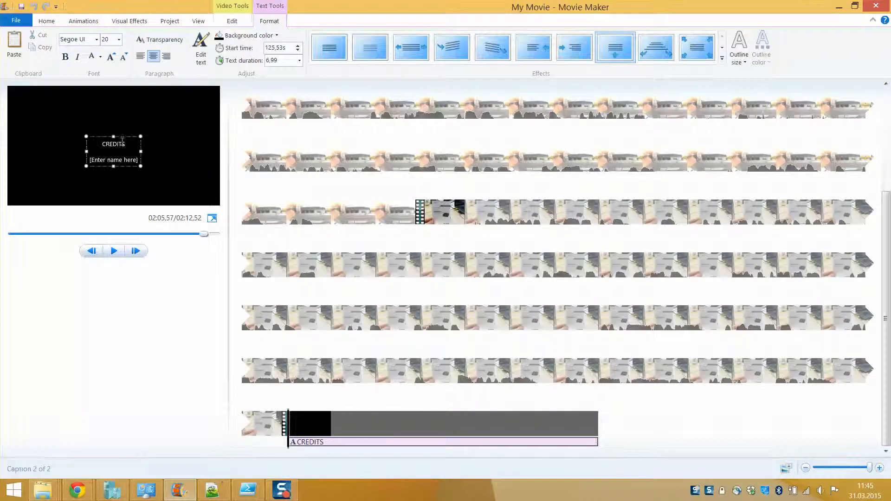
left_click_drag(89, 159, 138, 159)
key("Return")
key("Return")
left_click(198, 144)
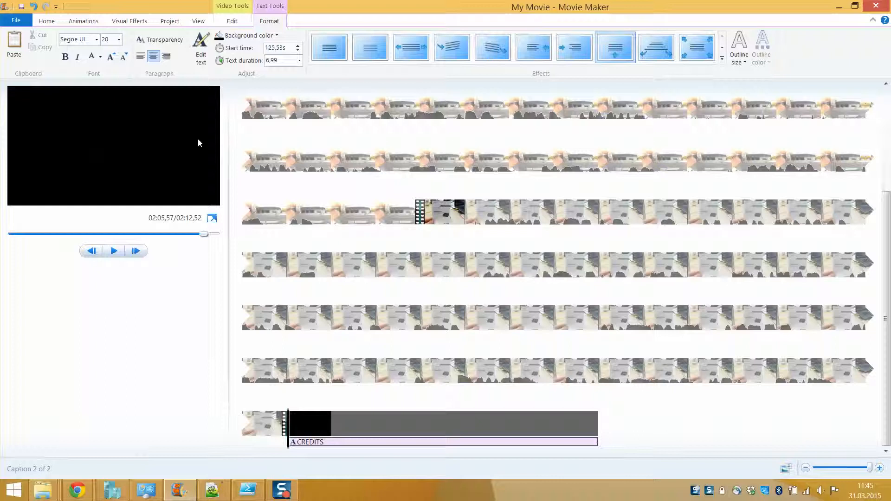
left_click(280, 419)
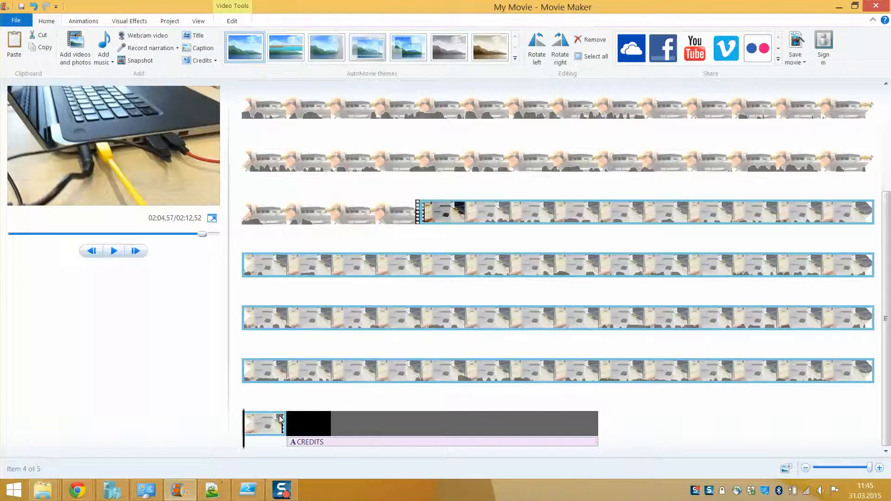
left_click(113, 253)
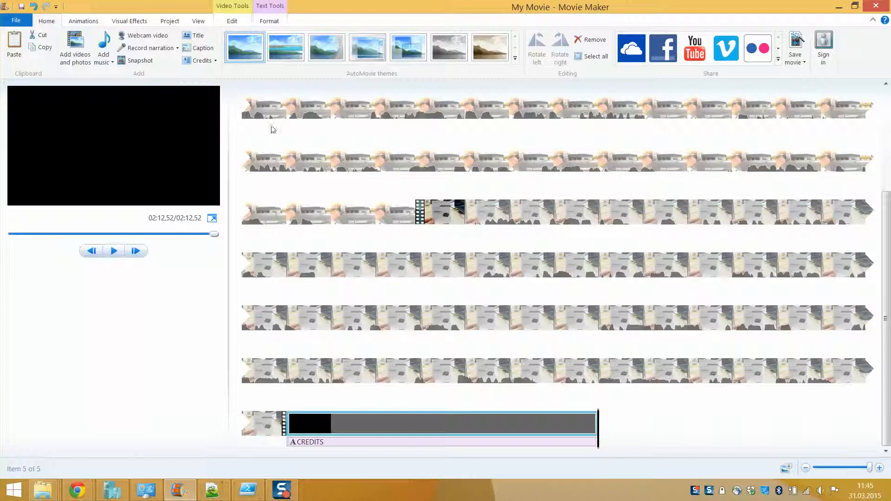
Step: Select the first router clip and scrub to where the caption should begin
left_click(333, 211)
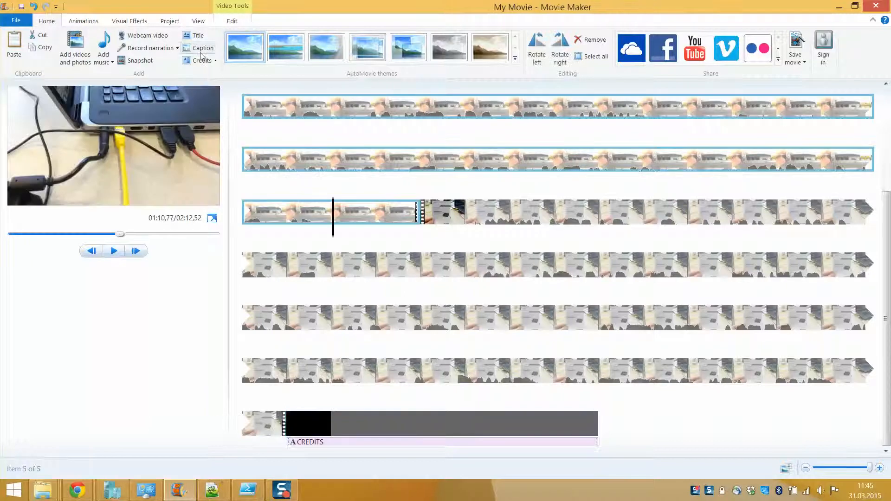
scroll(320, 139, "up", 3)
left_click(318, 146)
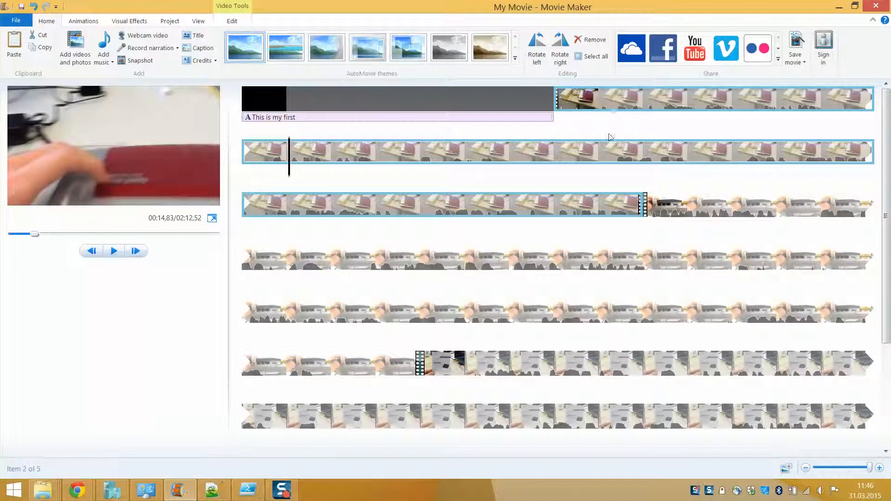
left_click(605, 107)
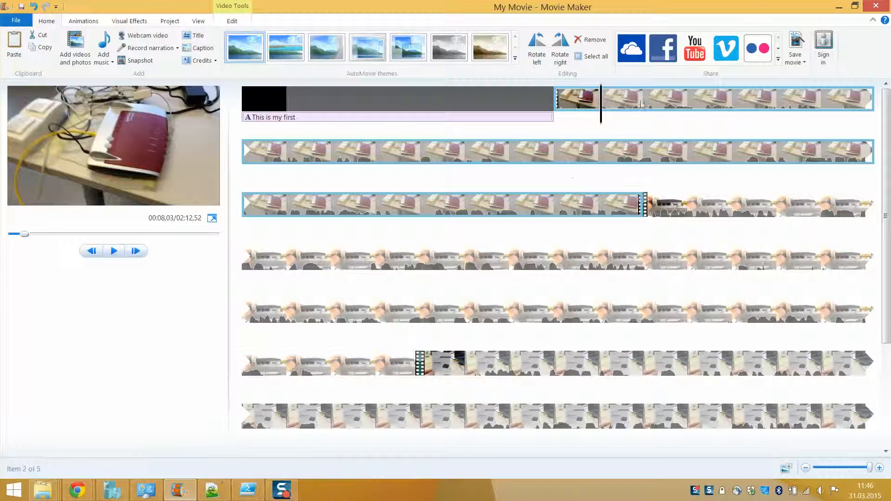
left_click_drag(605, 99, 693, 105)
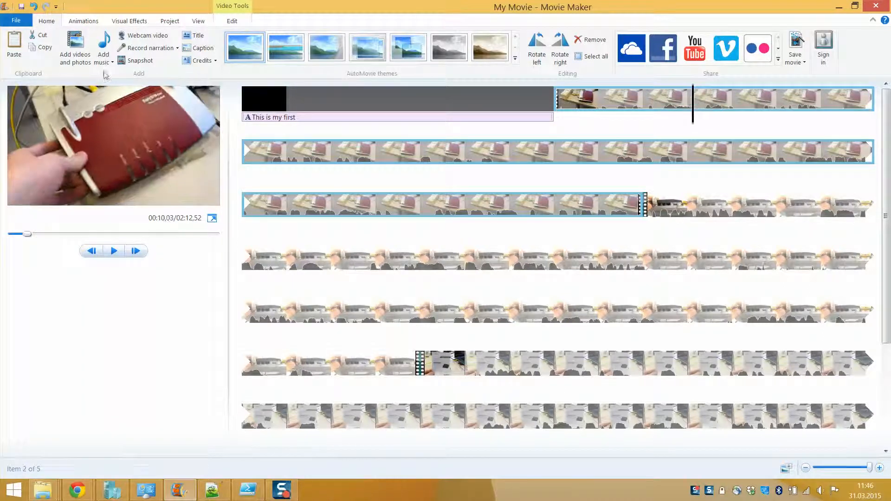
Step: Add the caption 'FritzBox DSL Router' and play the footage to check it
left_click(204, 48)
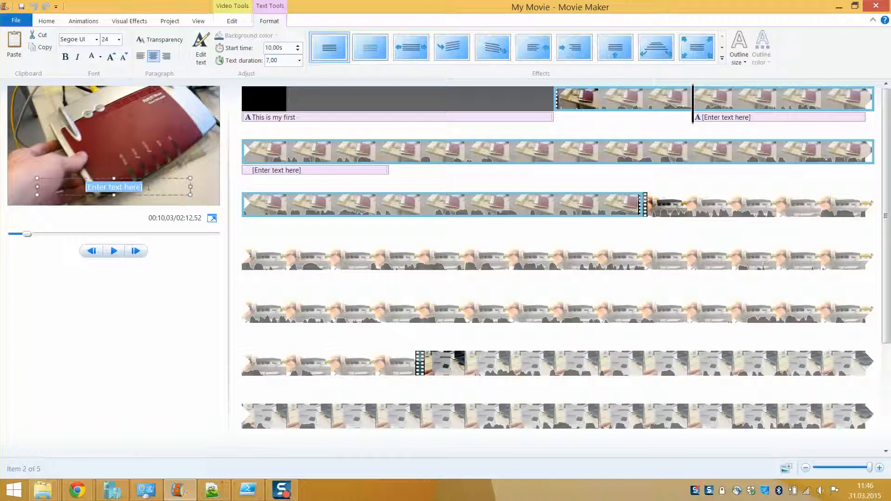
type("Th")
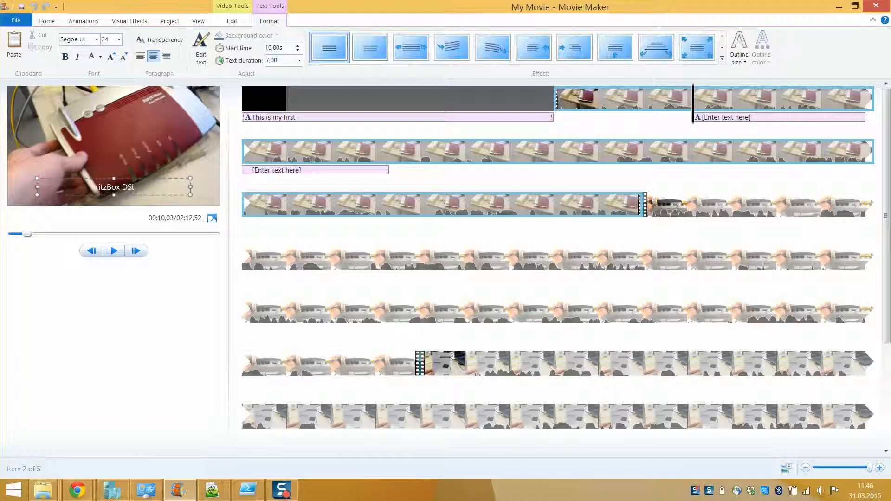
type("Router")
left_click(752, 120)
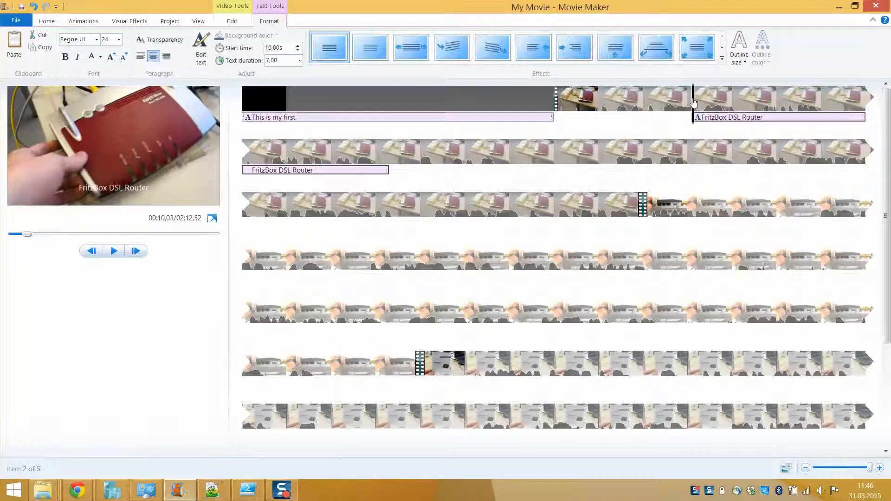
left_click(676, 98)
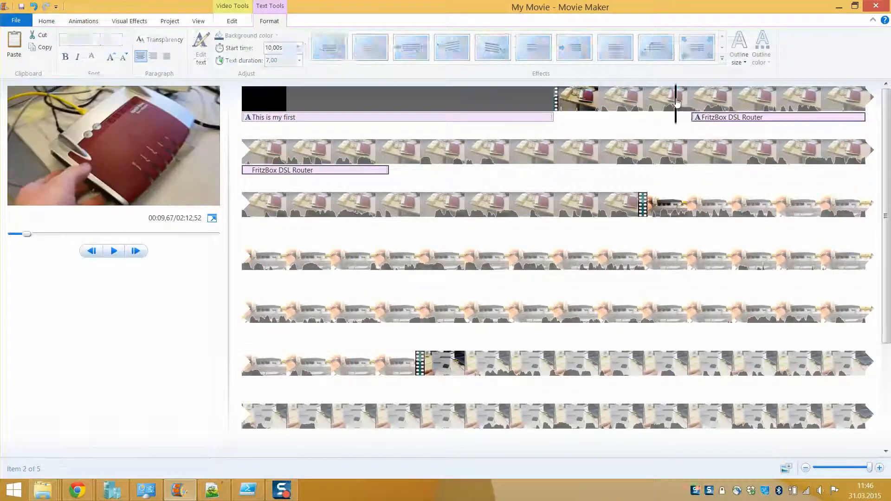
left_click(113, 250)
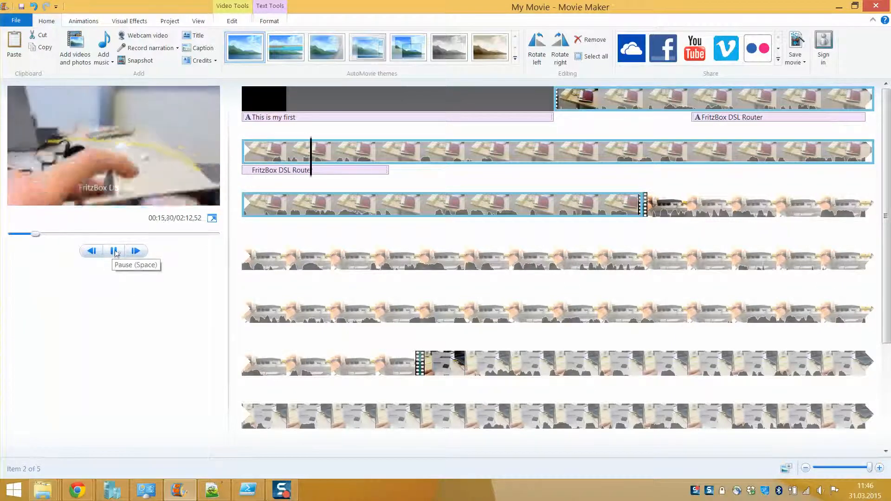
left_click(331, 172)
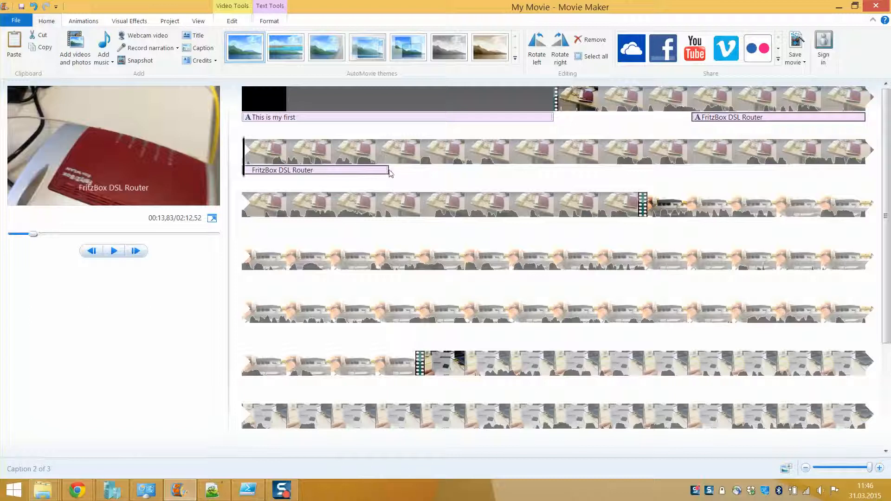
Step: Make the FritzBox DSL Router caption last 5,00 seconds with font size 72
left_click(713, 119)
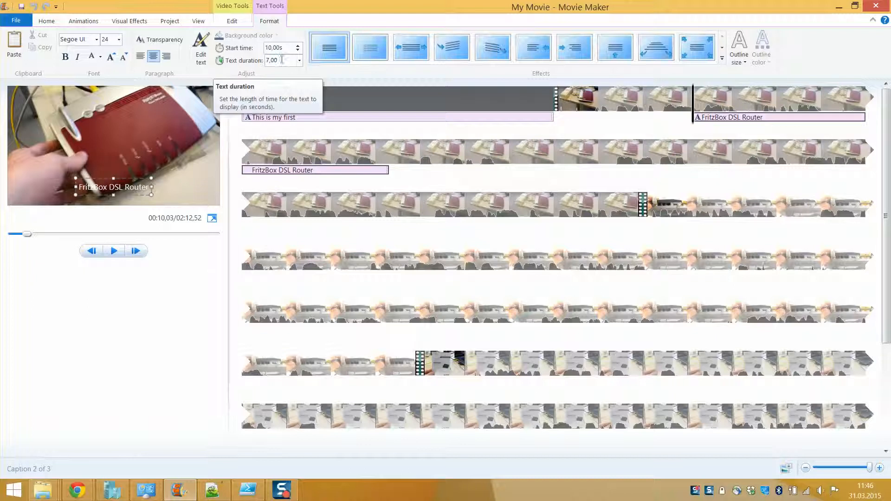
left_click(299, 60)
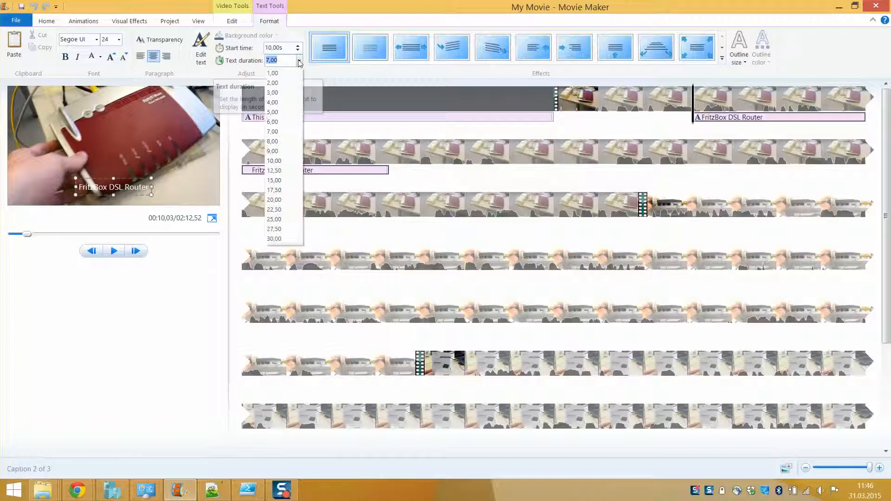
left_click(291, 111)
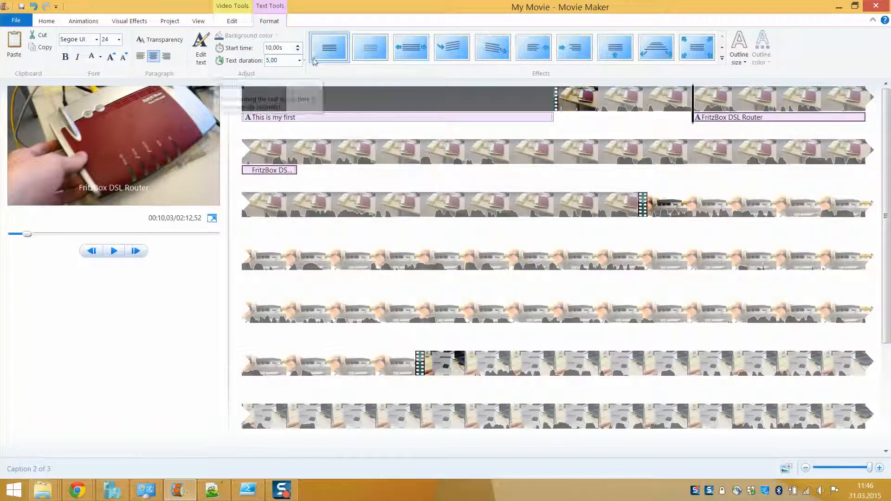
left_click(121, 43)
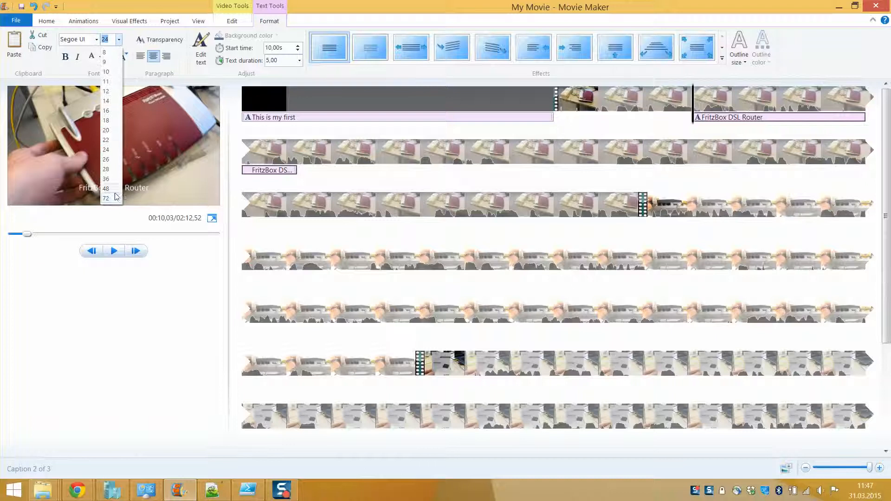
left_click(113, 197)
Step: Move and enlarge the caption box, apply the Stretch effect, and preview it
left_click_drag(118, 177, 71, 144)
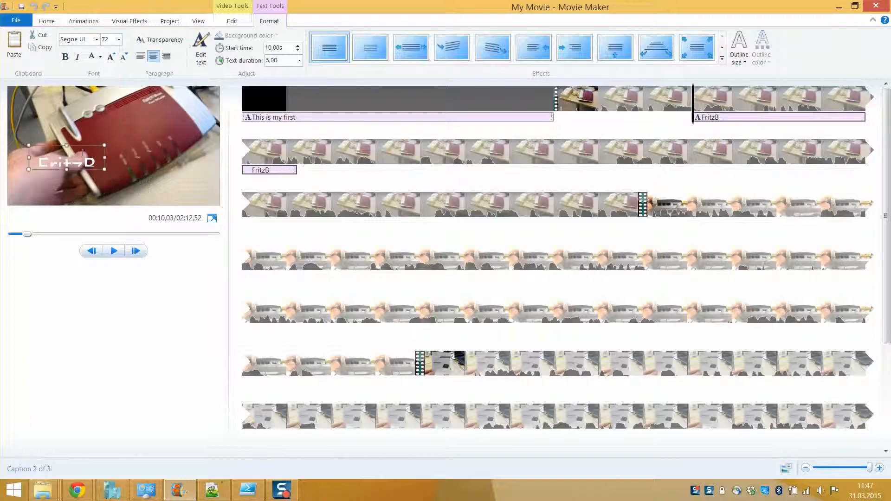
left_click_drag(107, 170, 212, 205)
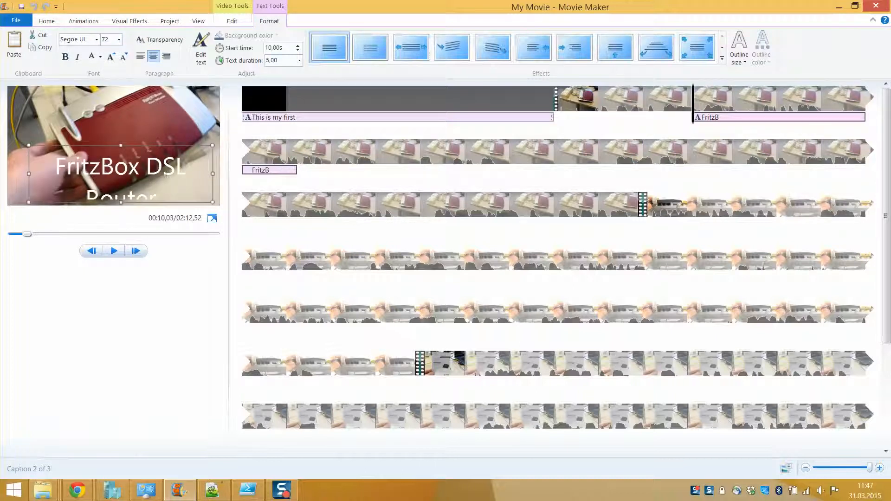
left_click_drag(122, 144, 121, 127)
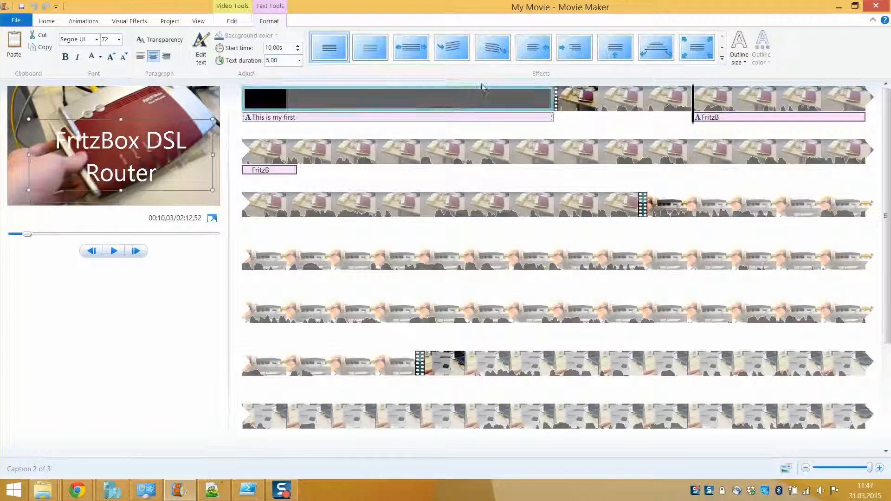
left_click(428, 50)
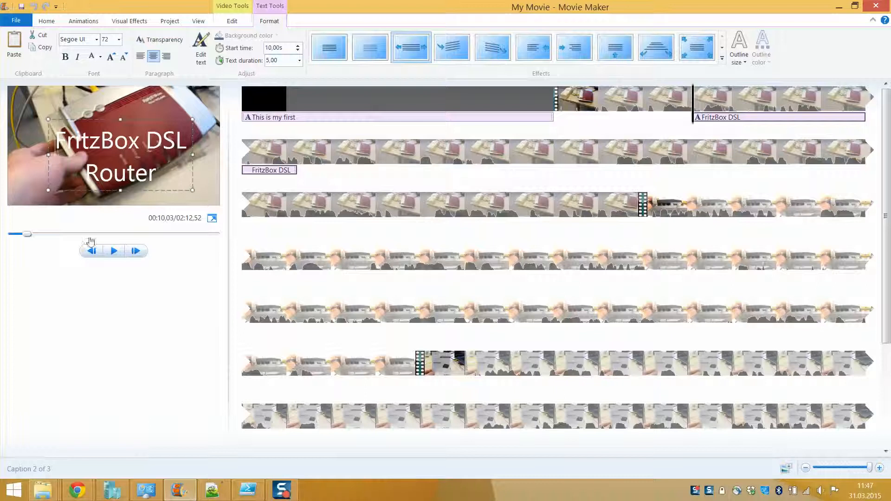
left_click(114, 252)
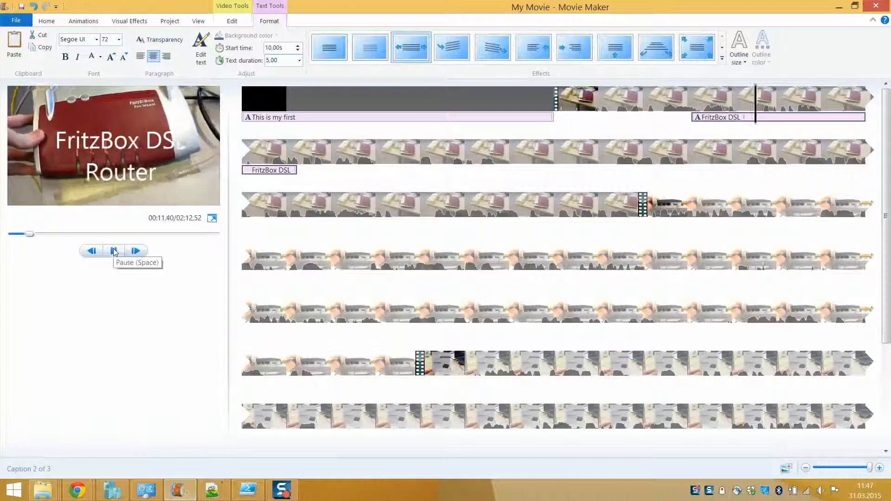
left_click(115, 251)
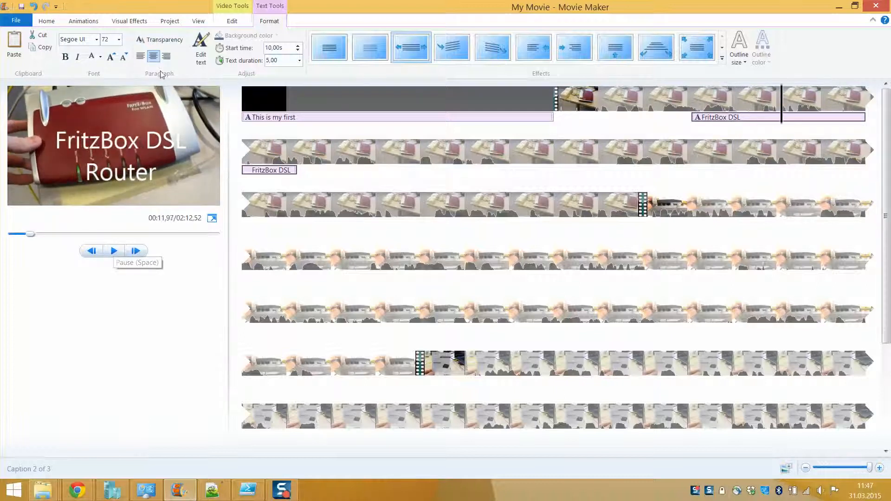
Step: Rotate the second clip right four times so it returns upright
left_click(54, 22)
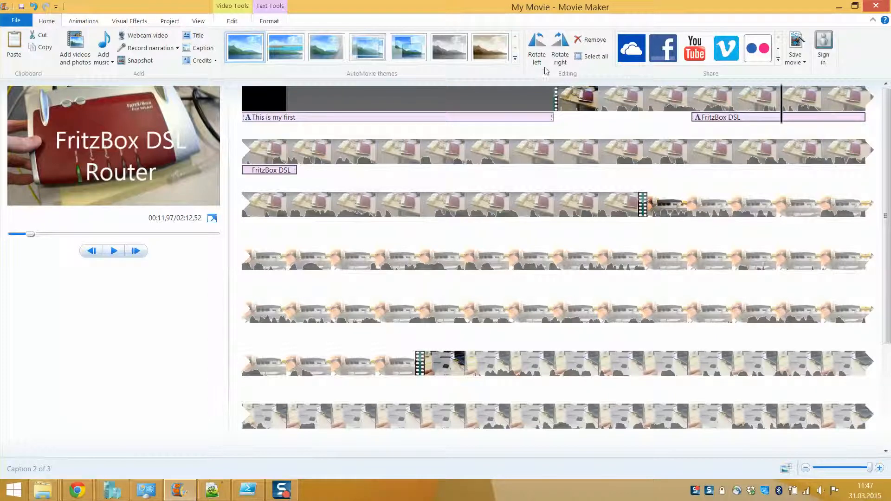
left_click(597, 150)
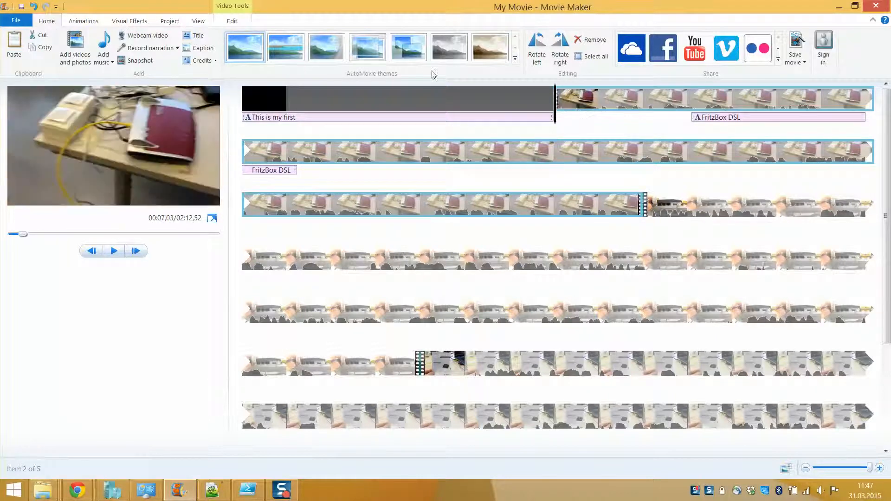
left_click(561, 51)
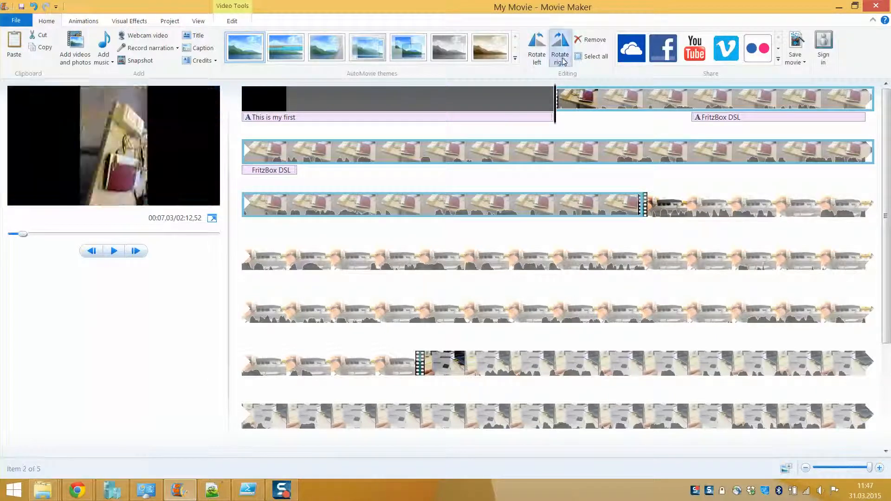
left_click(561, 58)
left_click(562, 58)
left_click(562, 58)
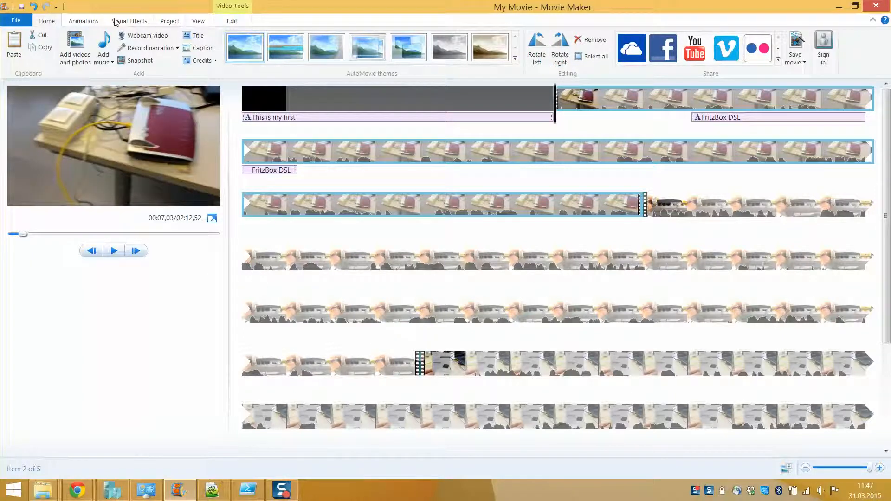
Step: Apply the first Shatters transition to the third clip and preview it
left_click(83, 21)
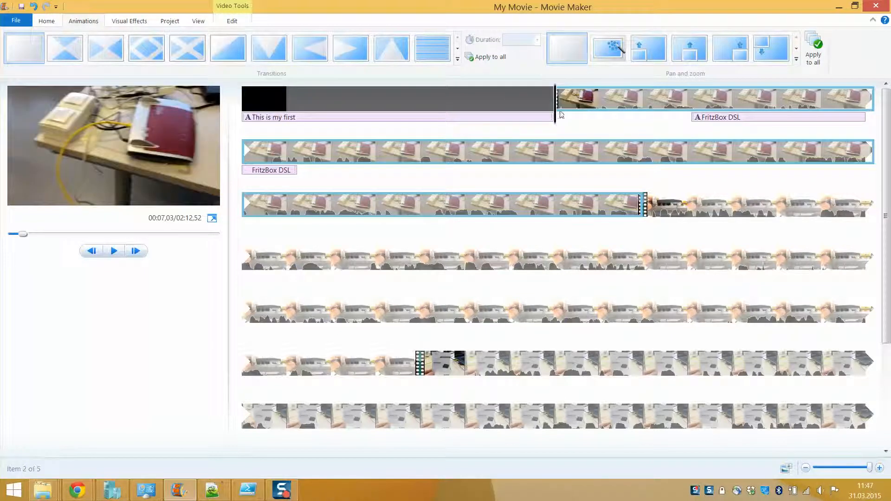
left_click(645, 205)
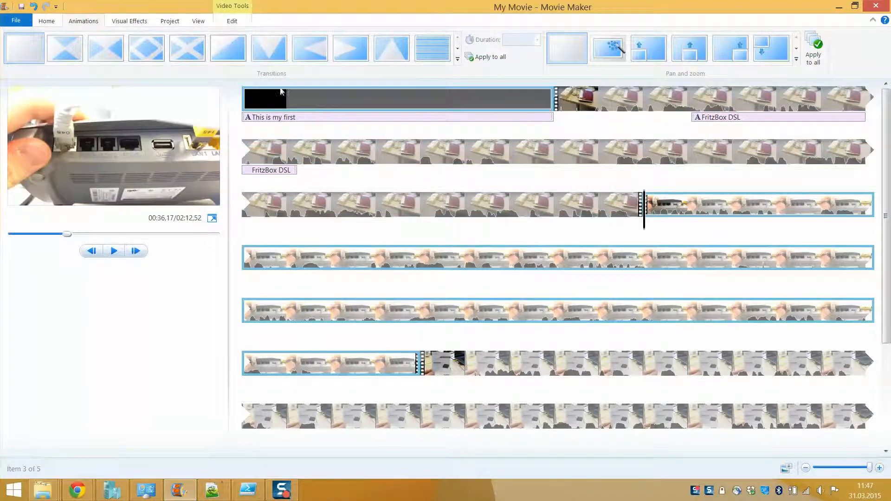
left_click(458, 59)
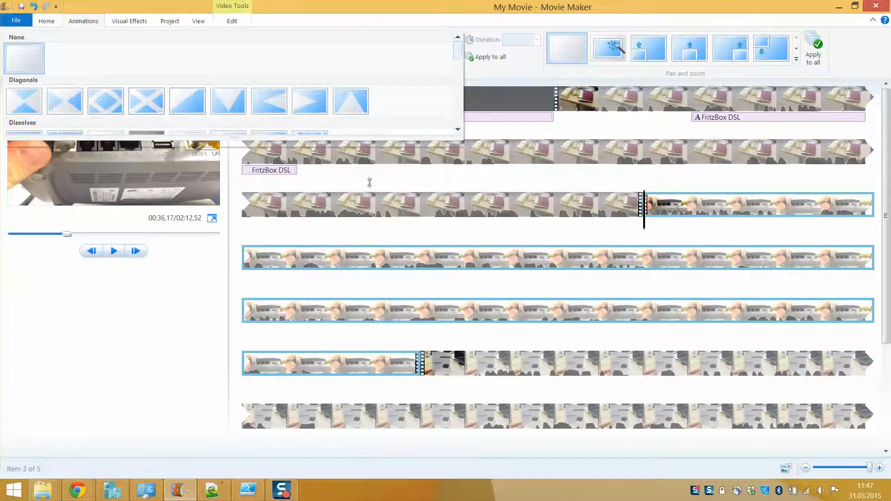
left_click_drag(369, 182, 395, 464)
scroll(399, 378, "down", 1)
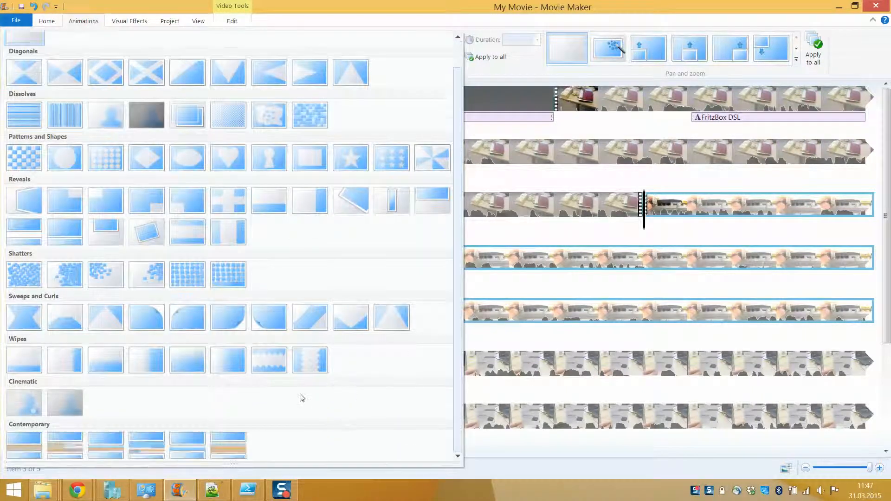
left_click(23, 275)
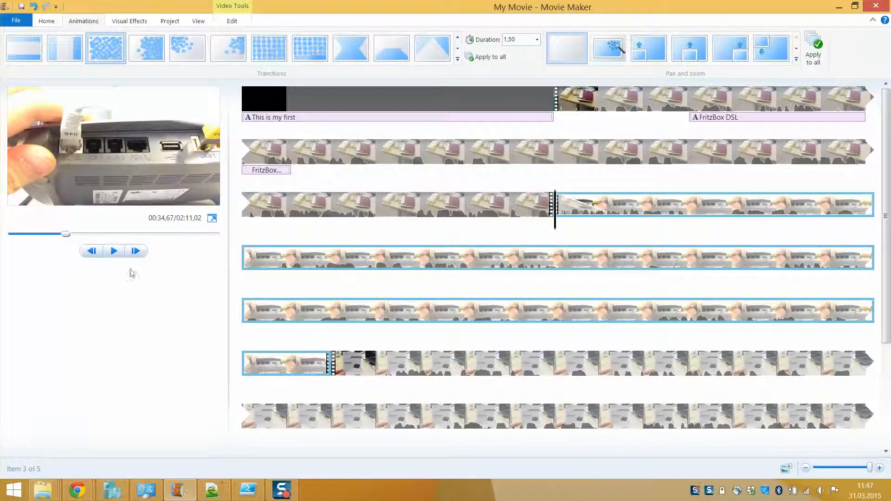
left_click(114, 251)
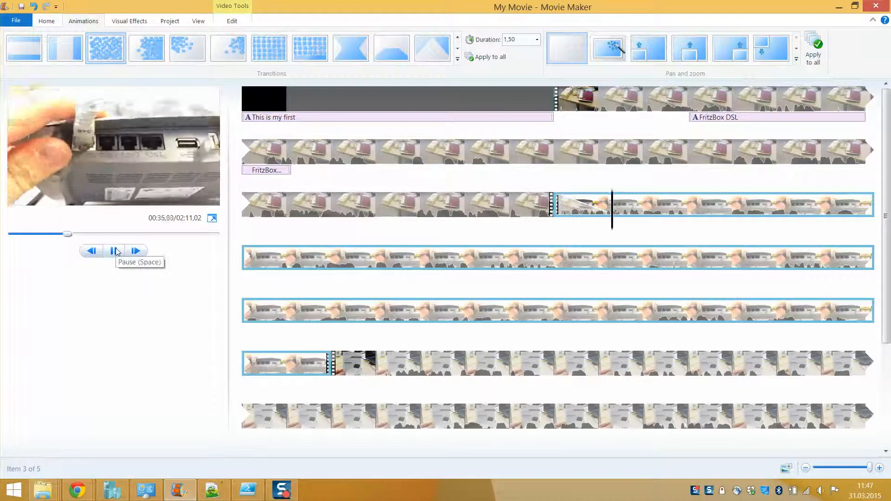
left_click(115, 251)
left_click_drag(656, 204, 559, 204)
Step: Set the transition duration to 2,00 seconds and replay it
left_click(538, 40)
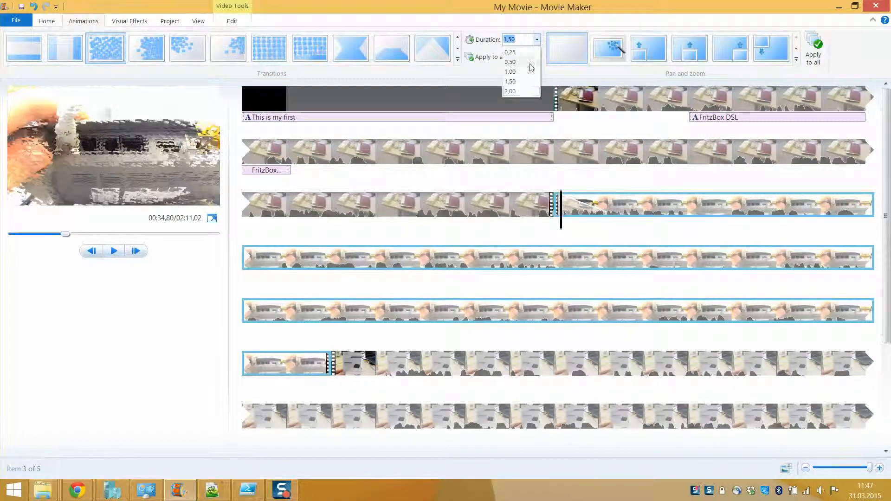
left_click(527, 93)
left_click_drag(560, 205, 527, 200)
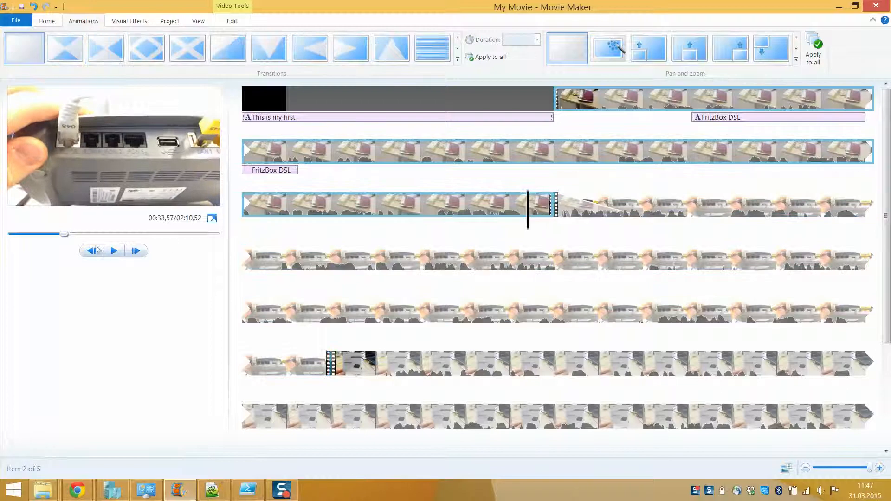
left_click(116, 255)
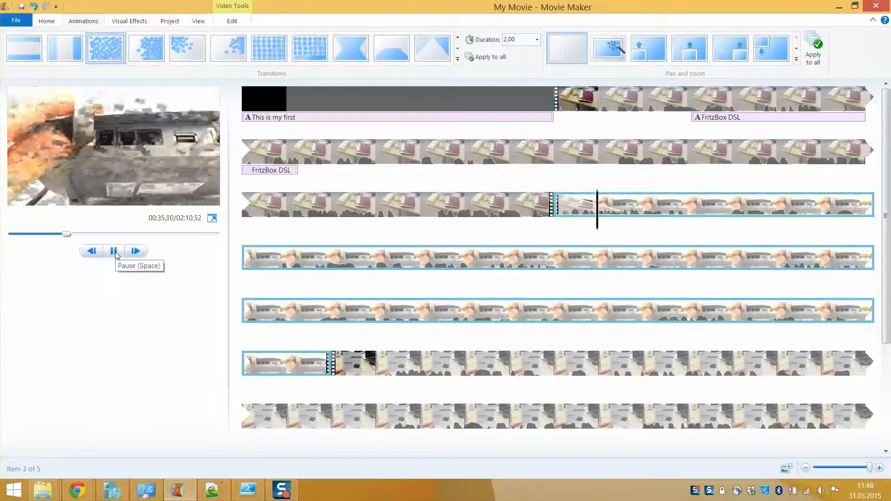
left_click(115, 253)
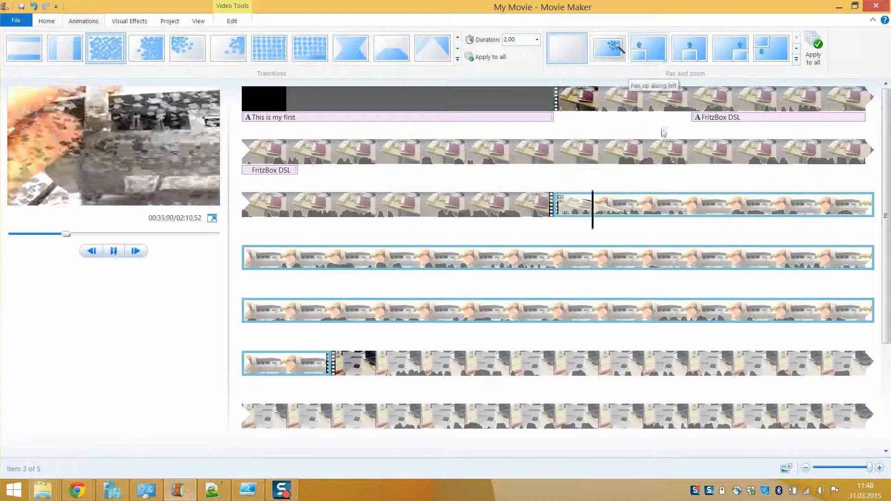
Step: Apply the first Zoom out pan and zoom effect to the clip and preview it
left_click(797, 59)
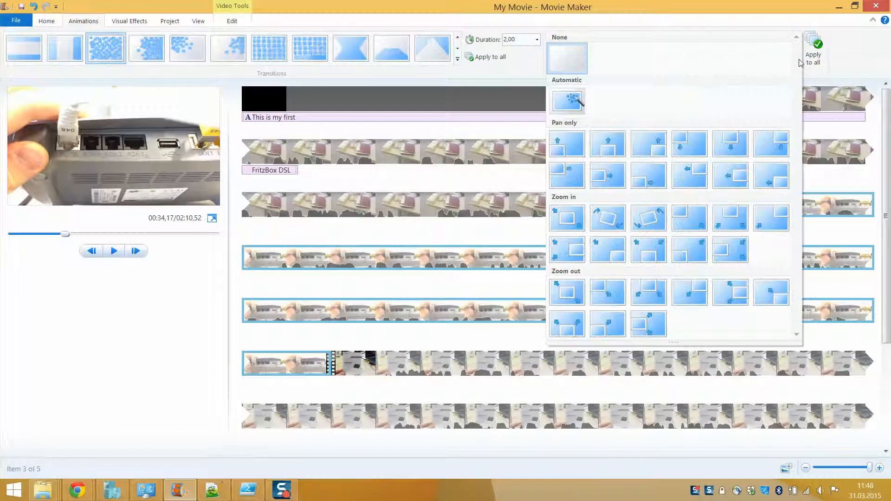
left_click(571, 291)
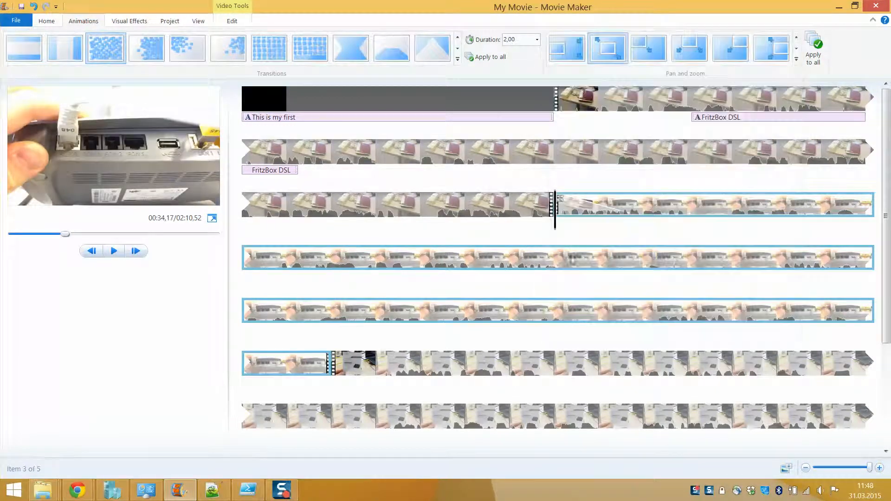
left_click(115, 251)
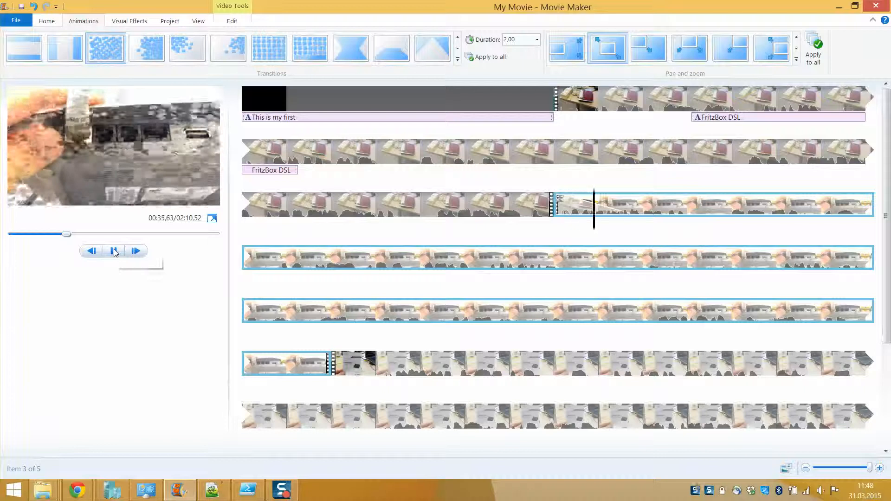
left_click(114, 252)
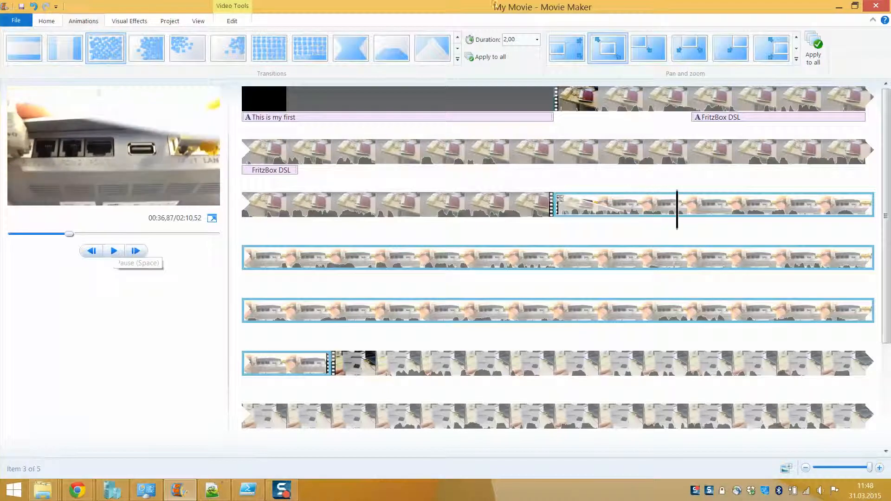
left_click(144, 23)
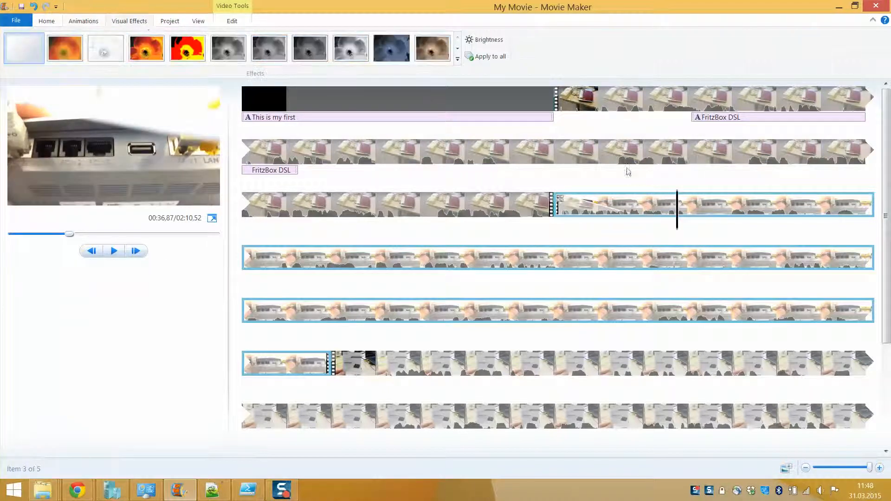
Step: Try the red-and-yellow effect, then apply the blue-tinted effect and play the clip
left_click(635, 205)
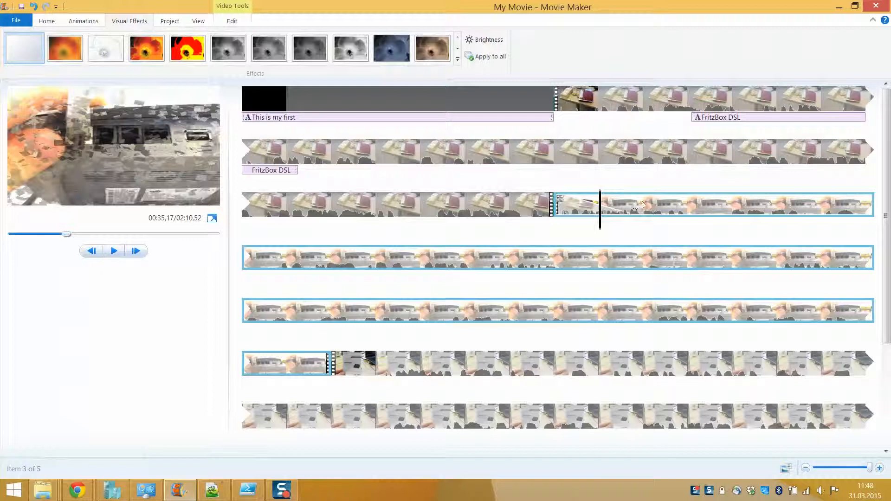
left_click(666, 204)
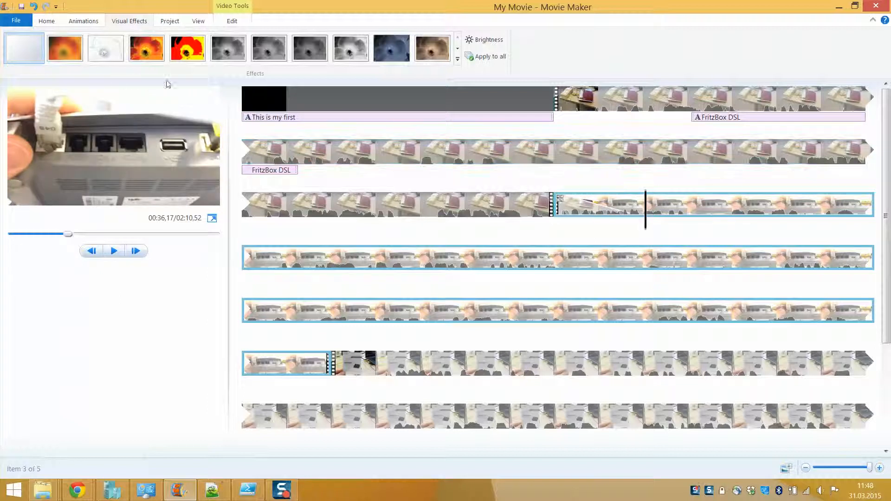
left_click(181, 55)
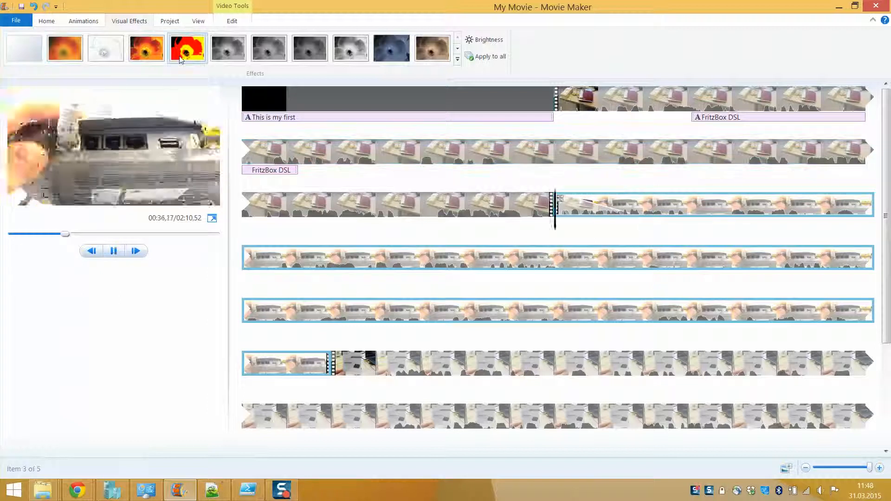
left_click(457, 59)
left_click_drag(187, 133, 180, 379)
left_click(228, 272)
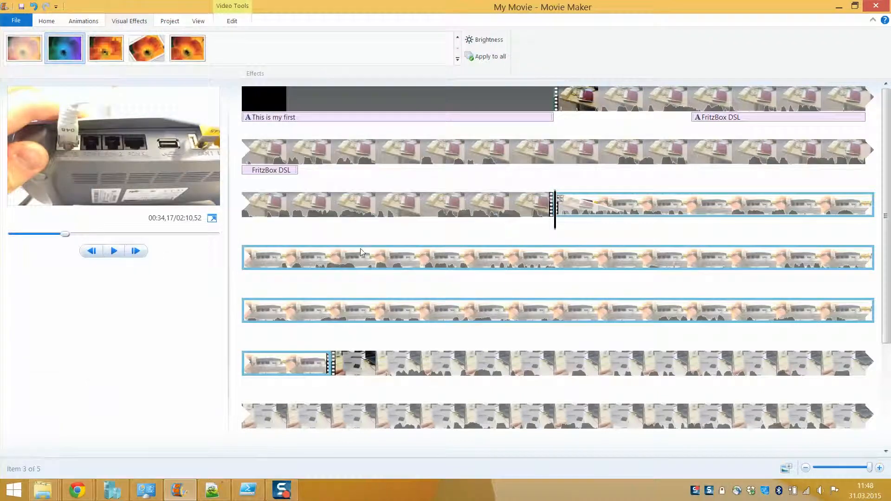
left_click(114, 251)
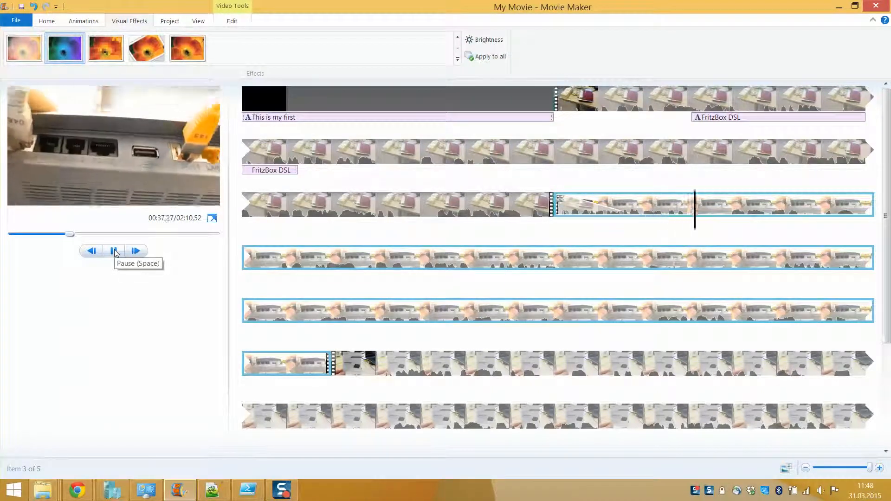
left_click(655, 203)
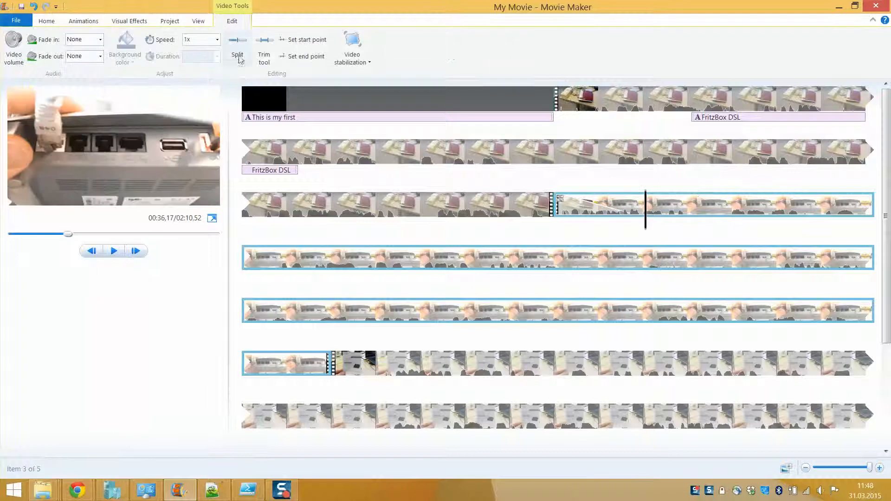
Step: Replace it with the fragmented, pixelated effect and stop the preview there
left_click(188, 21)
left_click(170, 21)
left_click(134, 21)
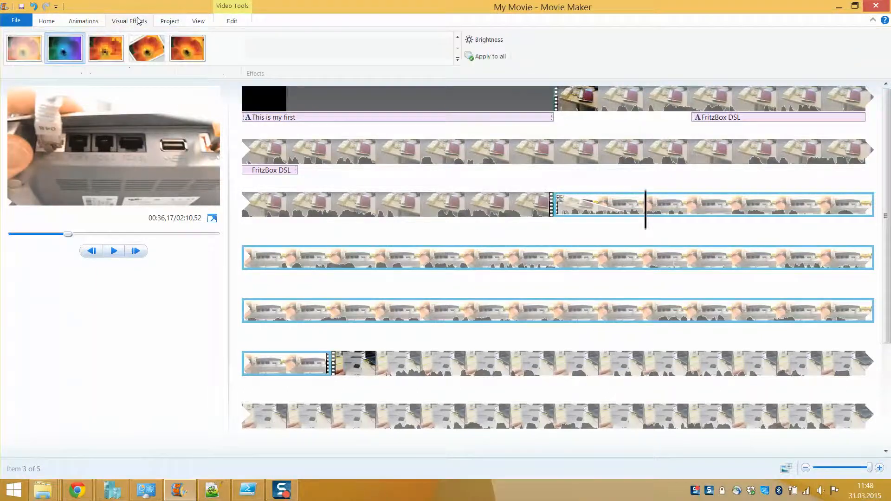
left_click(153, 51)
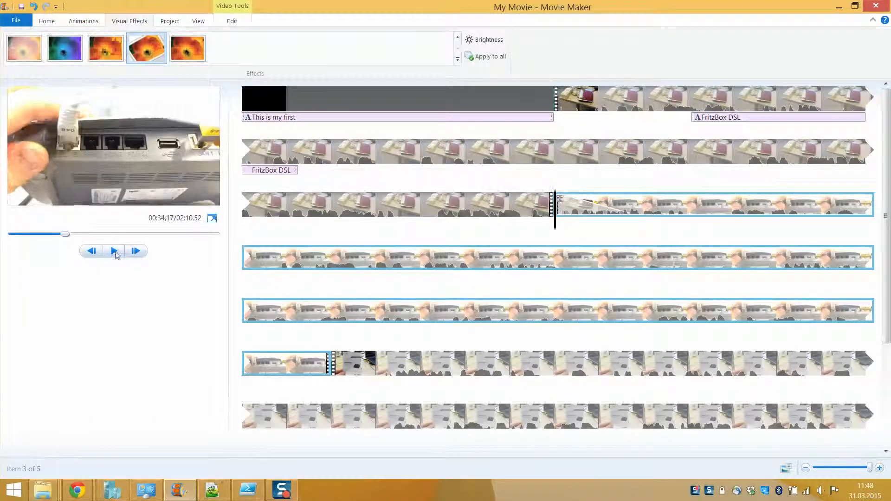
left_click(122, 250)
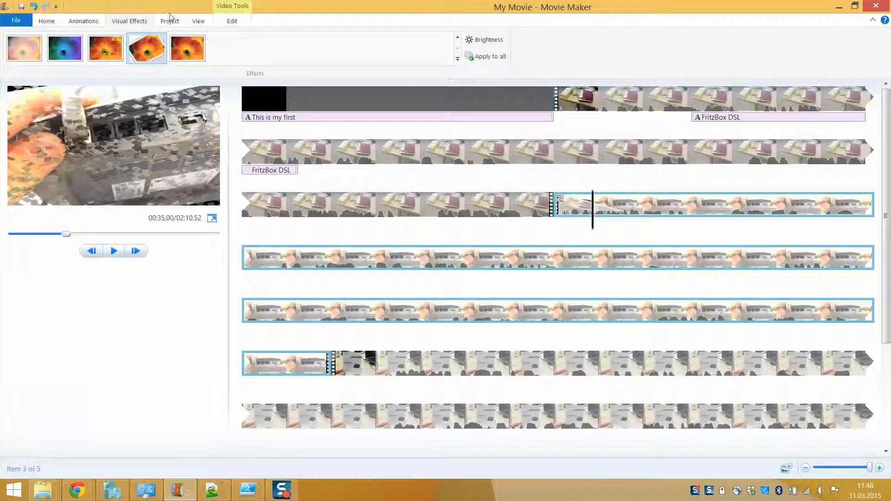
left_click(170, 19)
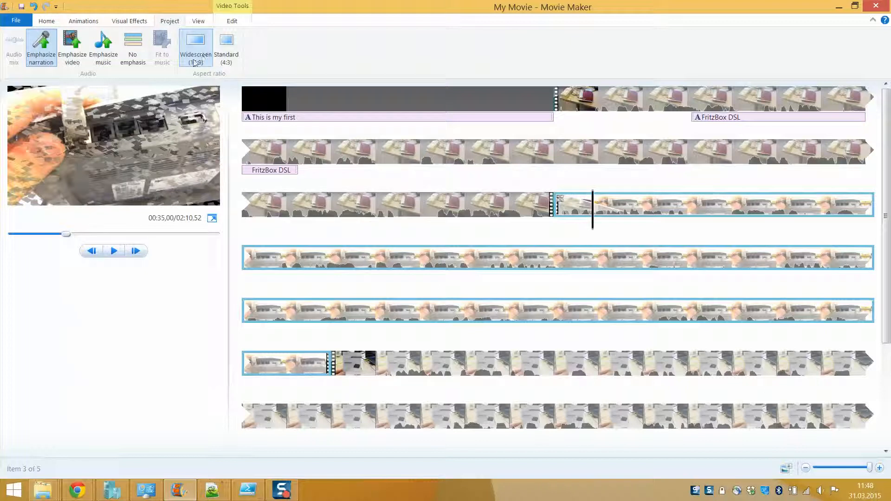
Step: Leave the third clip's fade-out at None and check its volume control
left_click(227, 21)
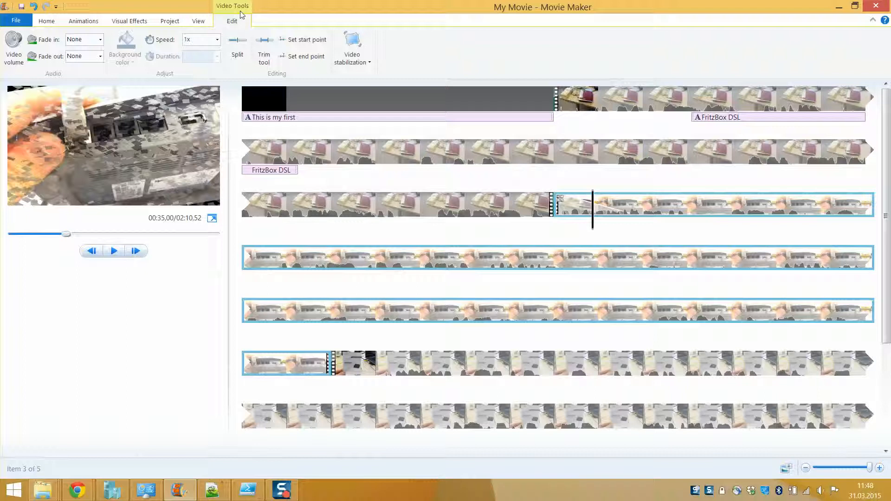
left_click(101, 56)
left_click(101, 56)
left_click(25, 59)
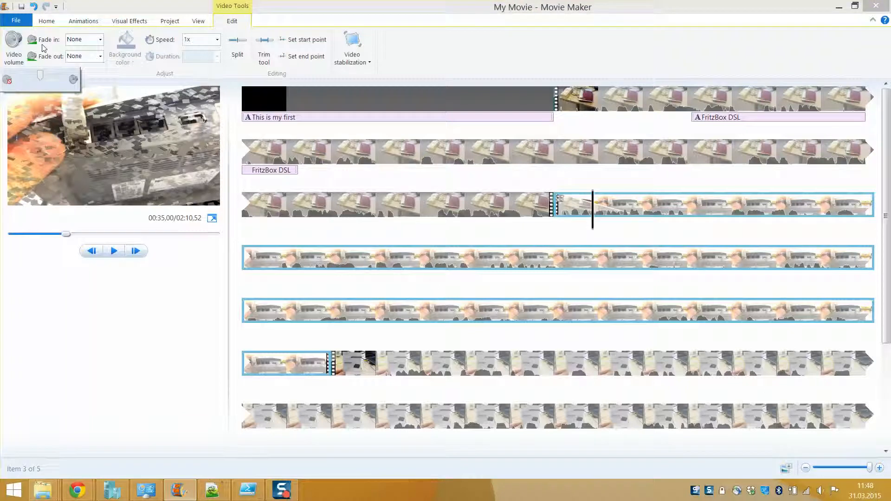
Step: Set the clip speed to 8x and play it back
left_click(216, 41)
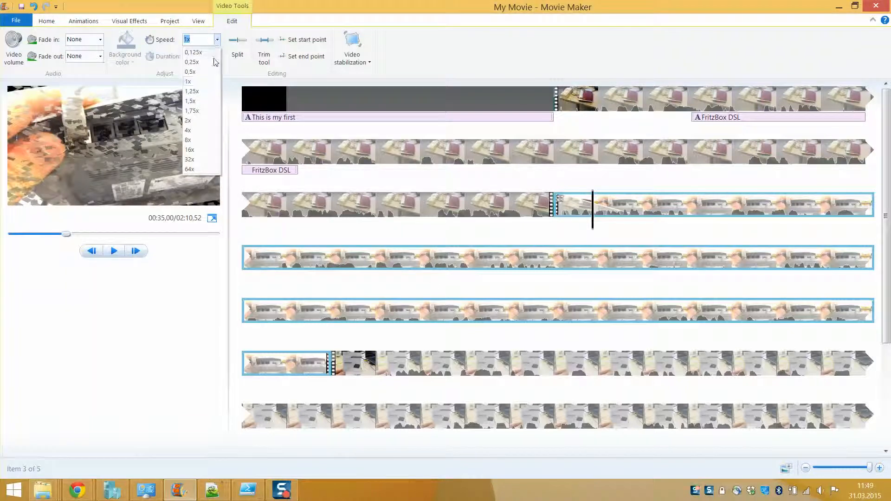
left_click(217, 40)
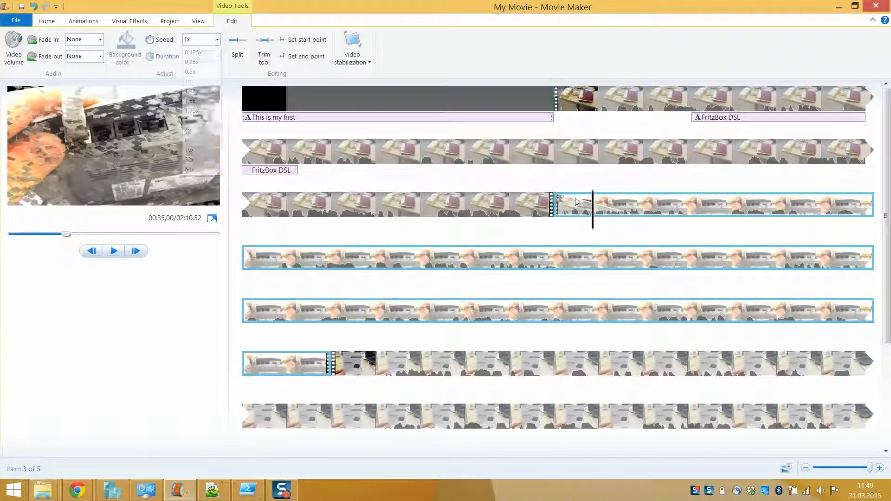
left_click(218, 40)
left_click(206, 142)
left_click(119, 253)
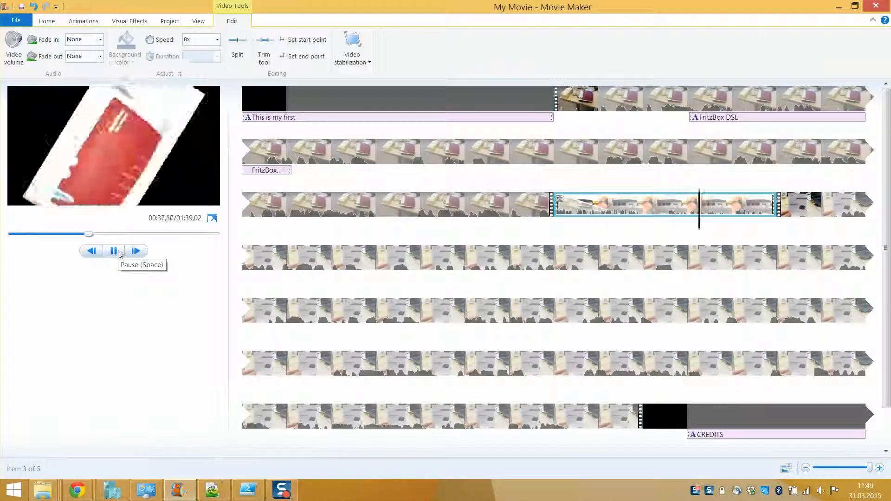
left_click(119, 253)
Step: Leave video stabilization set to None
left_click(352, 64)
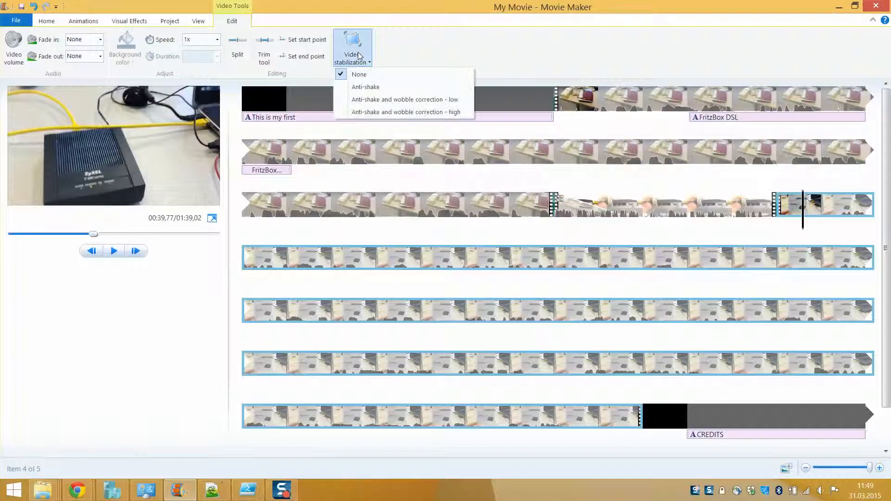
left_click(402, 50)
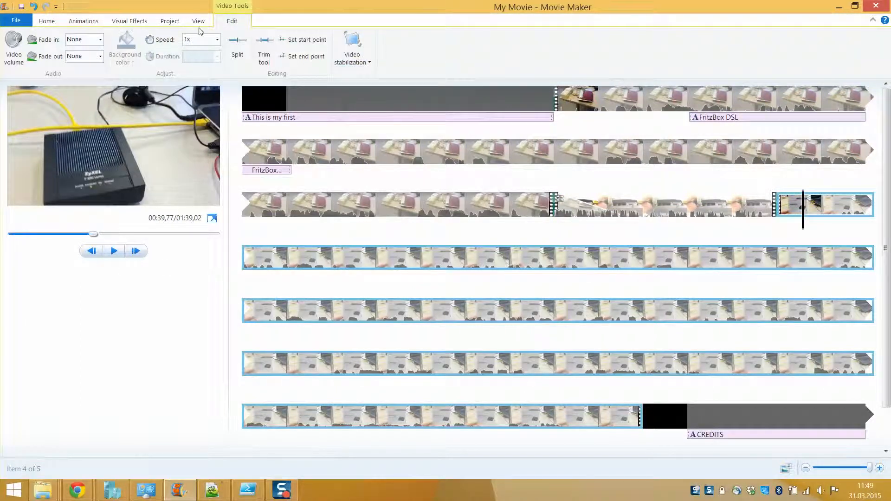
left_click(197, 22)
left_click(166, 21)
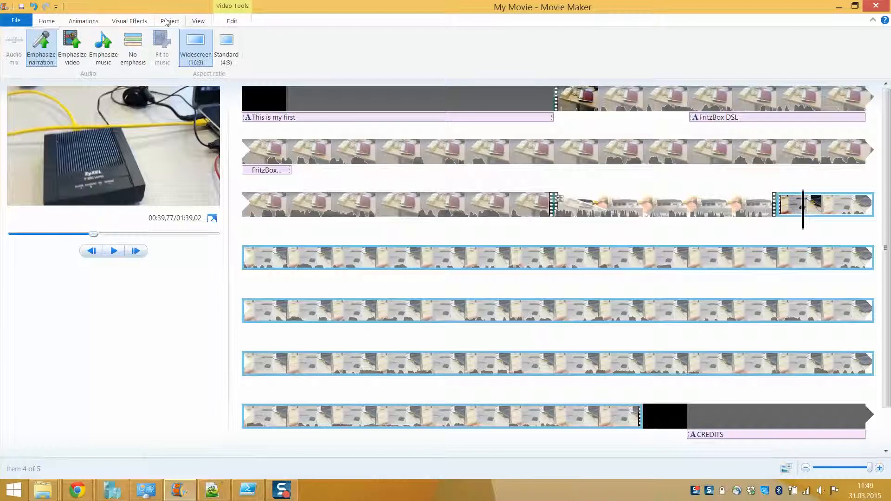
Step: Choose Save movie with the Recommended for this project setting
left_click(75, 22)
left_click(48, 22)
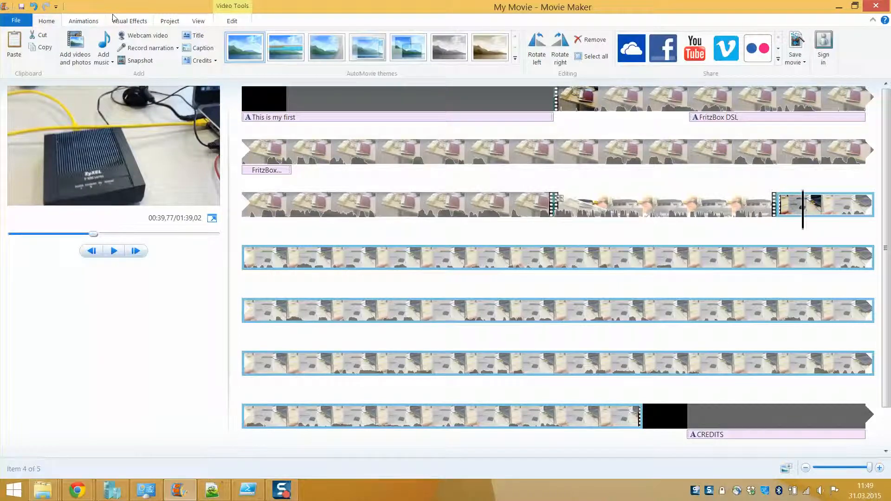
left_click(29, 22)
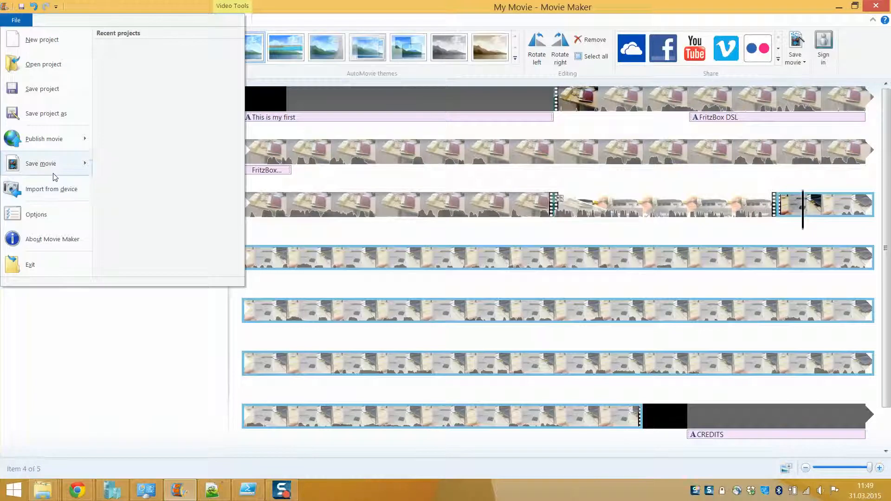
mouse_move(55, 175)
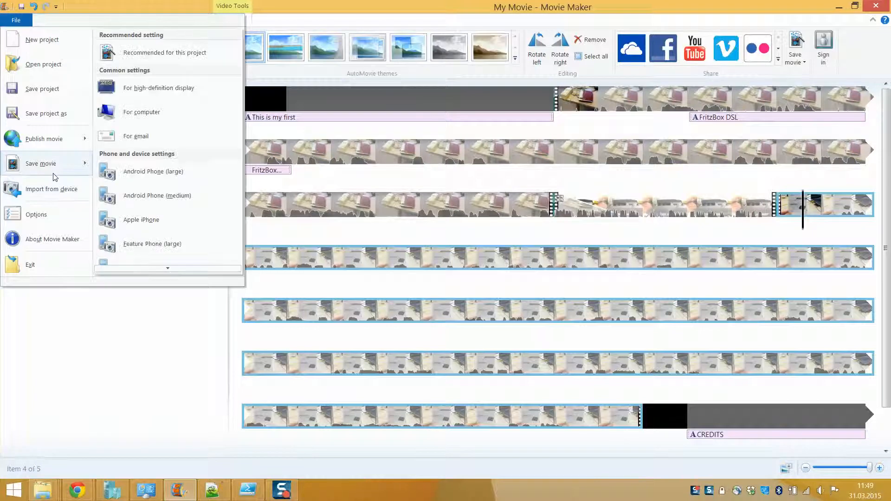
left_click(125, 56)
Step: Save as My Movie.mp4 (MPEG-4) in C:\AAA_DATA\Video
left_click(121, 28)
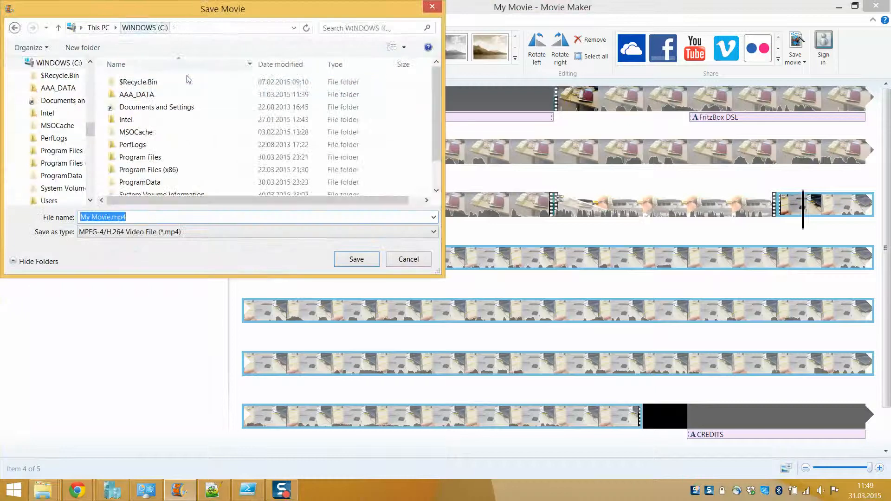
double_click(186, 92)
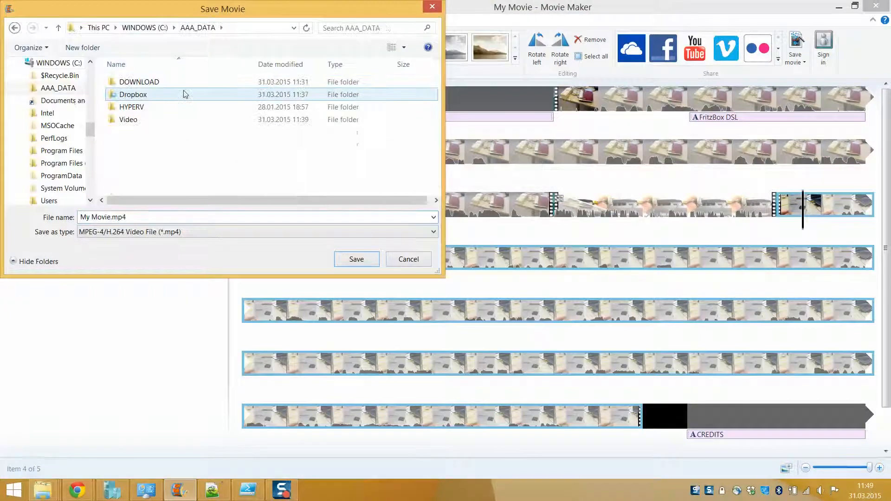
double_click(169, 119)
left_click(432, 232)
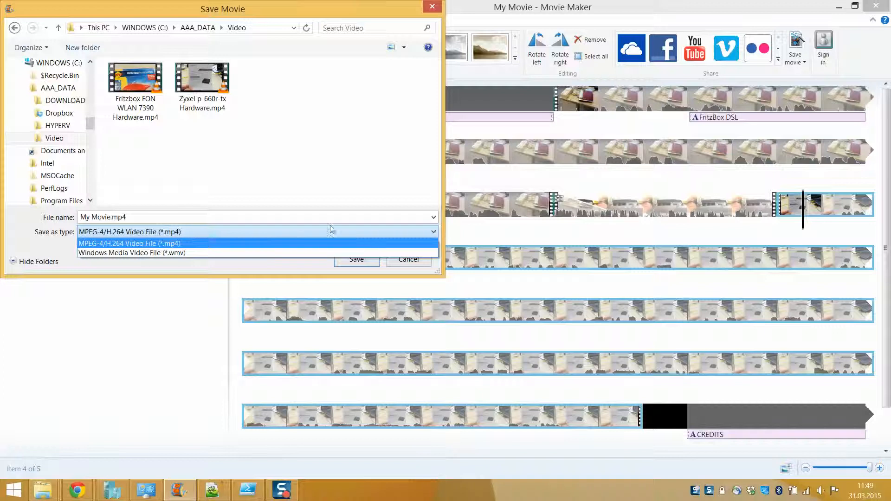
left_click(441, 234)
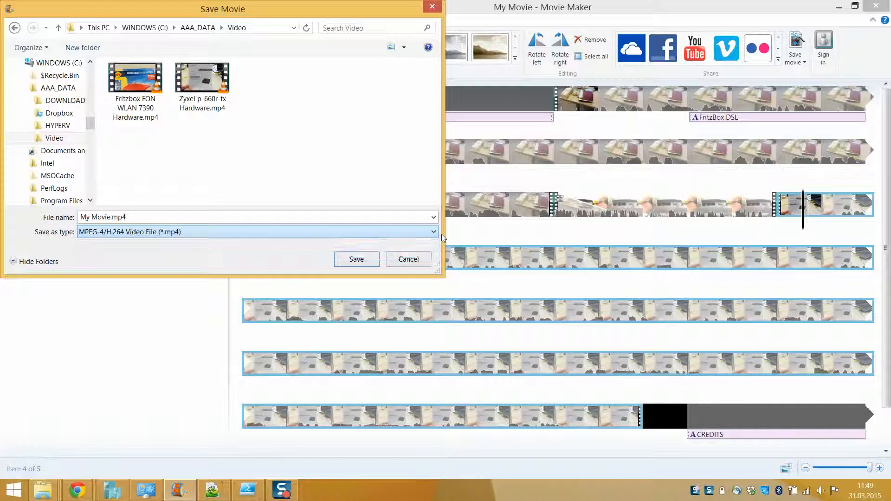
left_click(349, 261)
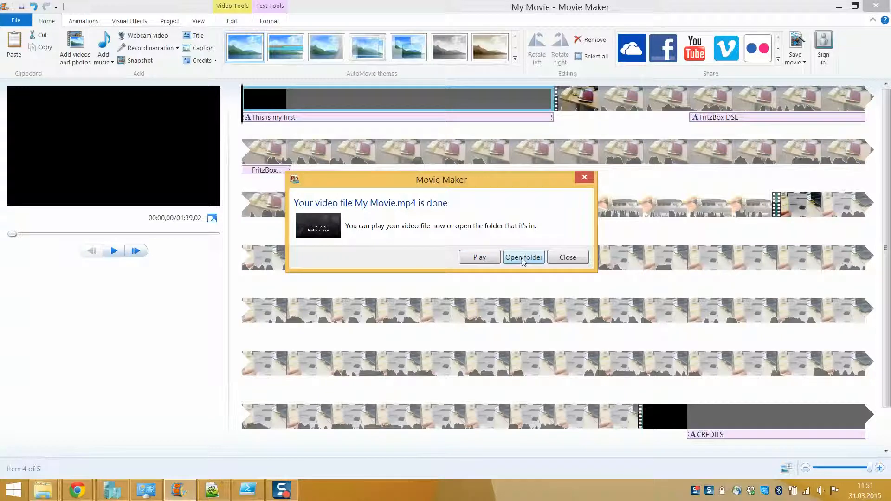
Step: Open the output folder and play My Movie.mp4 in VLC, toggling full screen
left_click(524, 258)
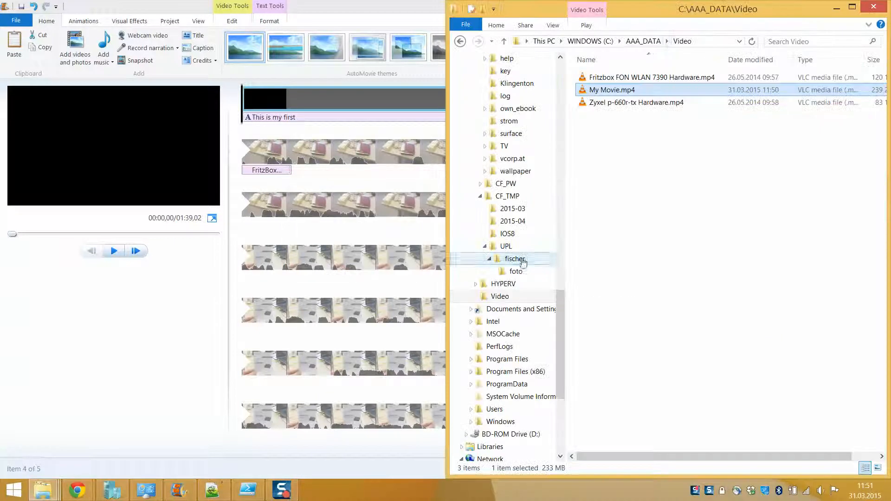
double_click(619, 88)
double_click(614, 86)
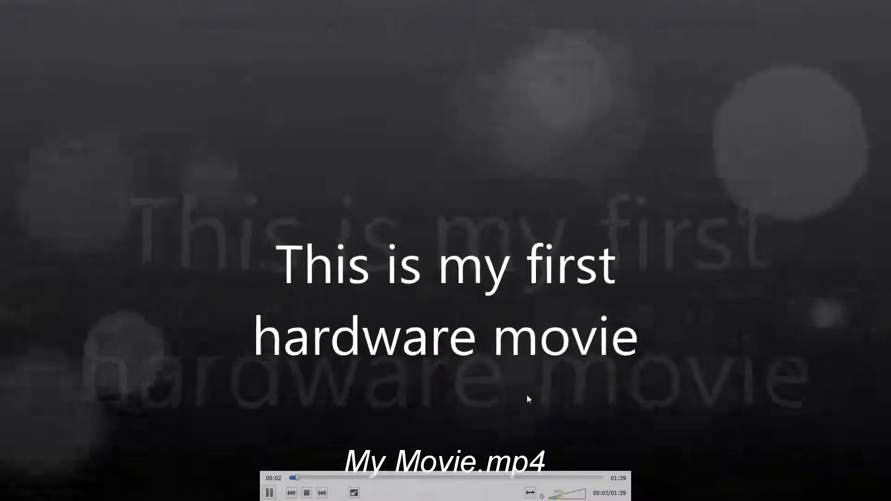
double_click(527, 396)
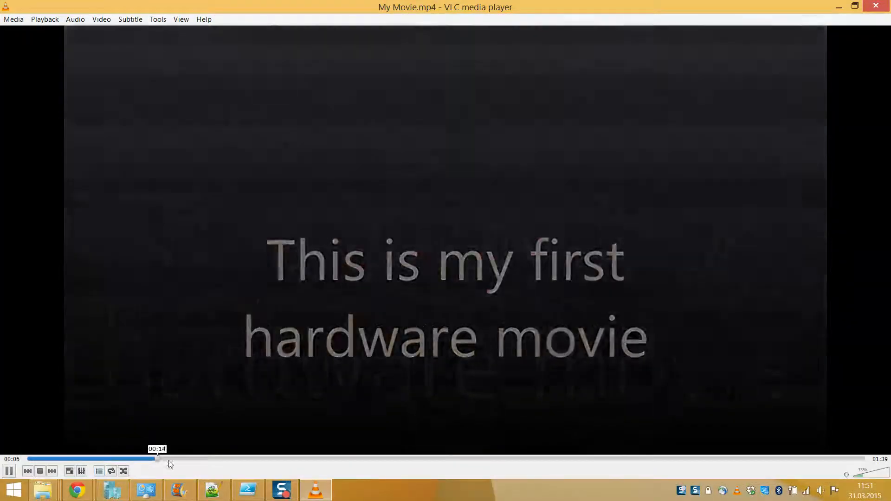
Step: Skip along the VLC seek bar to the closing credits, then close VLC and minimize Explorer
left_click(306, 459)
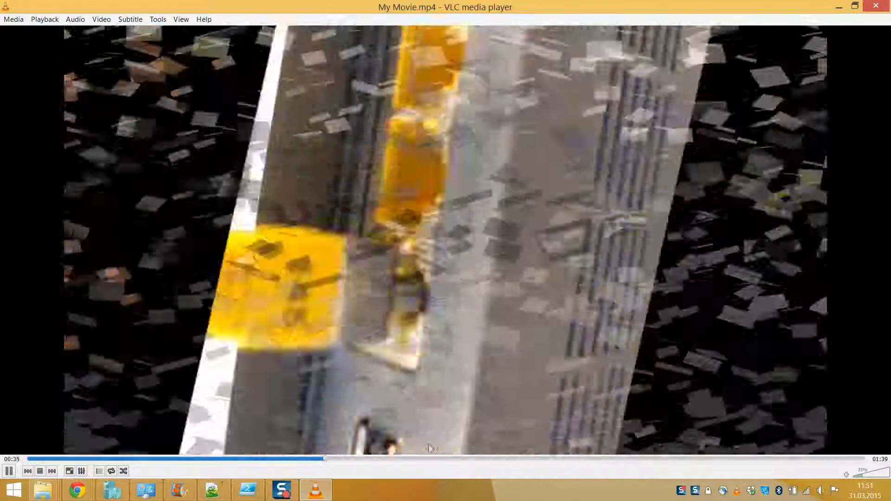
left_click(445, 460)
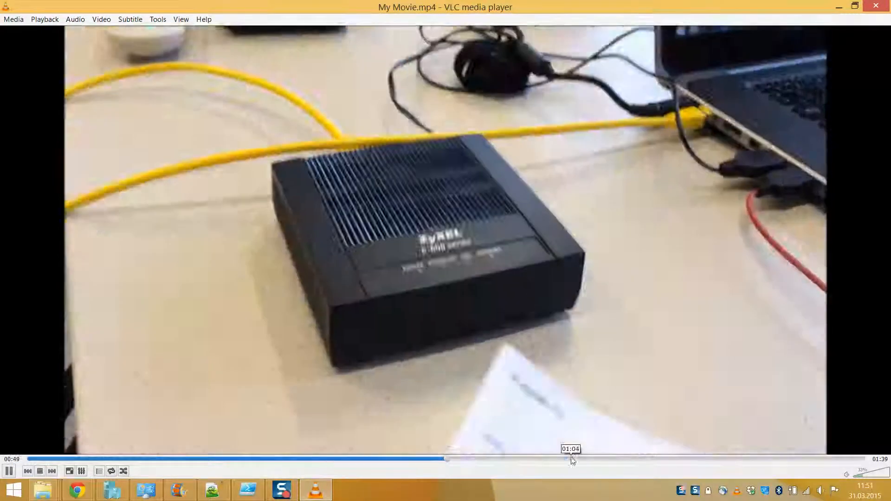
left_click(587, 459)
left_click(744, 459)
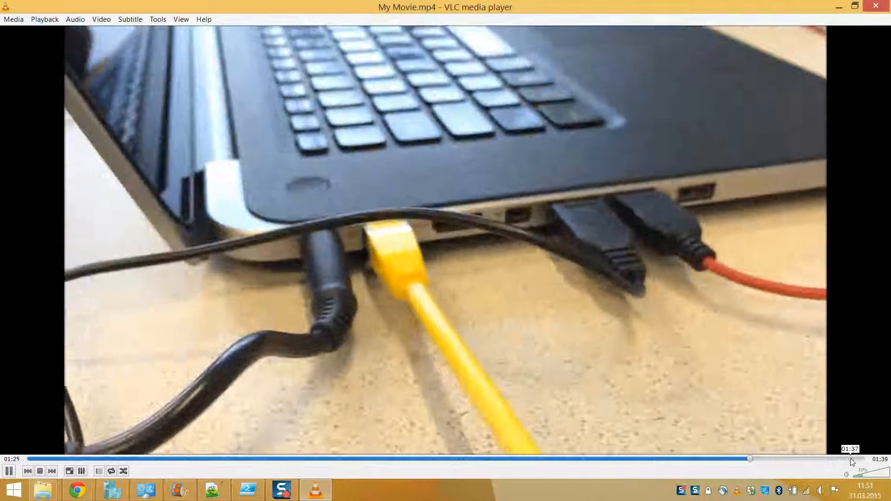
left_click(850, 459)
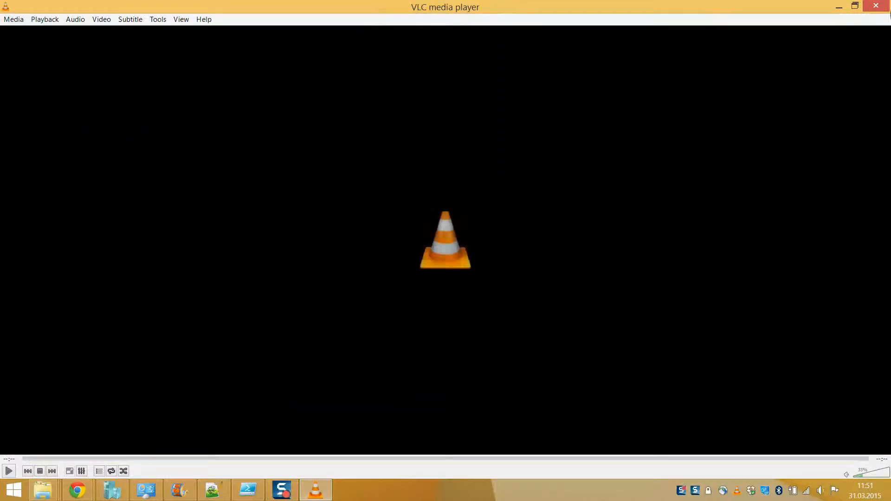
left_click(885, 6)
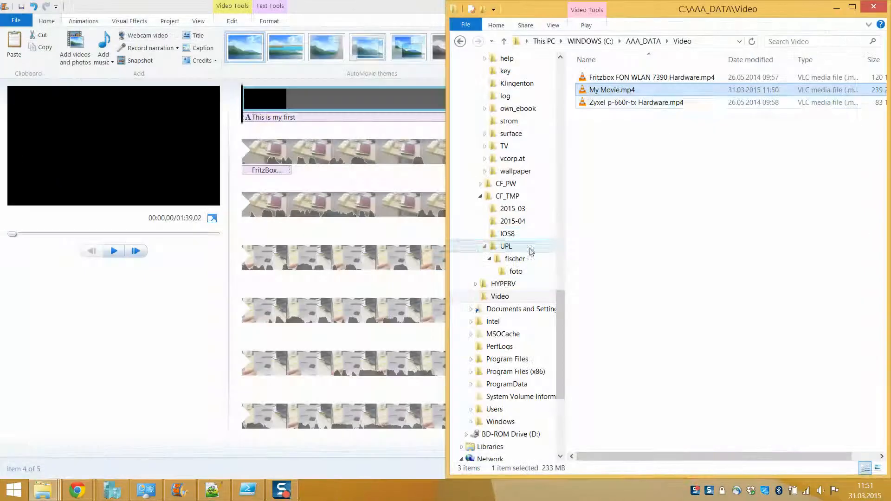
left_click(839, 7)
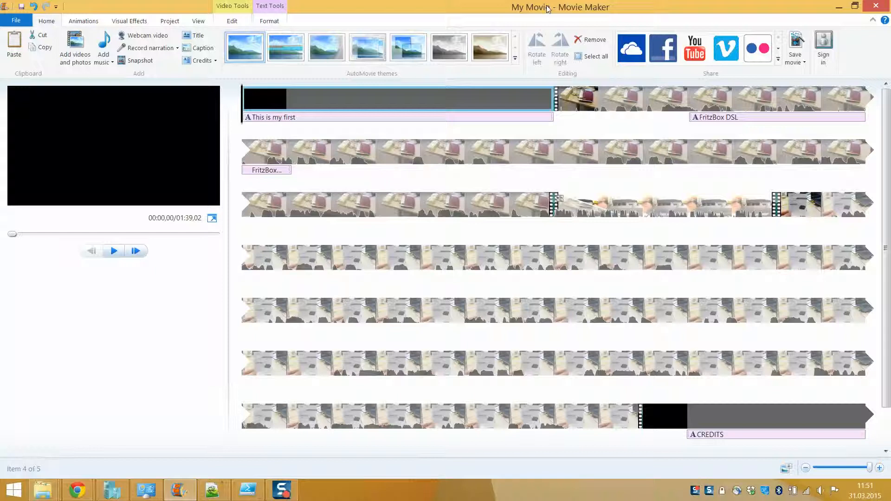